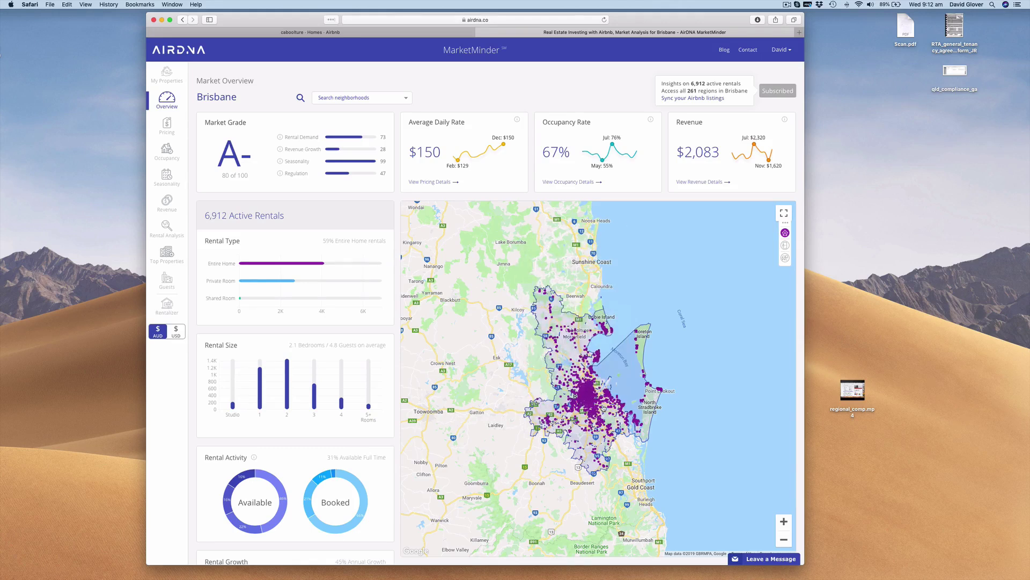
Examine the Brisbane map of active rentals and the market grade with its demand, growth, seasonality and regulation scores
{"action": "mouse_move", "coordinate": [593, 430]}
{"action": "scroll", "coordinate": [517, 396], "scroll_direction": "down", "scroll_amount": 2}
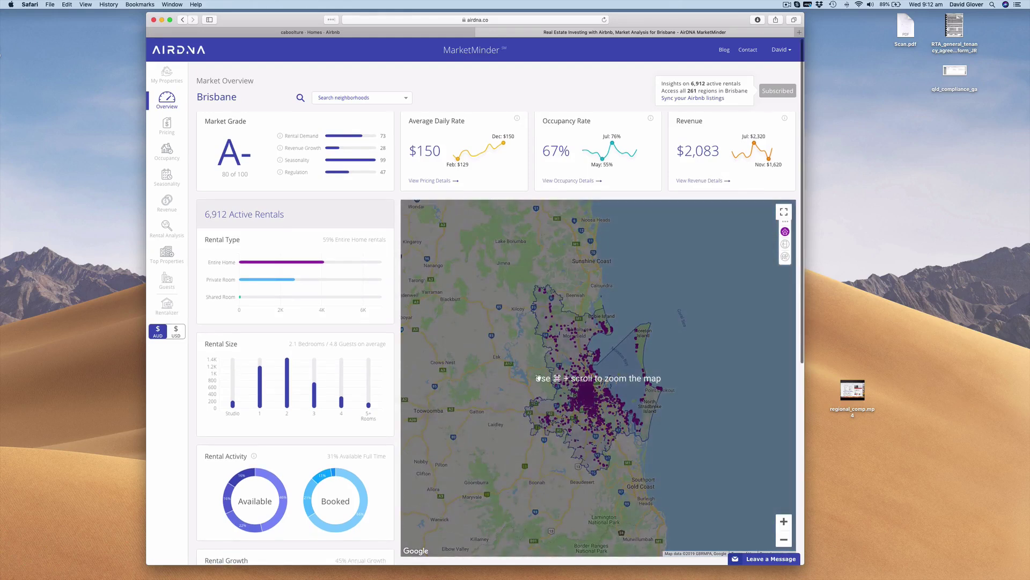
{"action": "scroll", "coordinate": [472, 443], "scroll_direction": "down", "scroll_amount": 1}
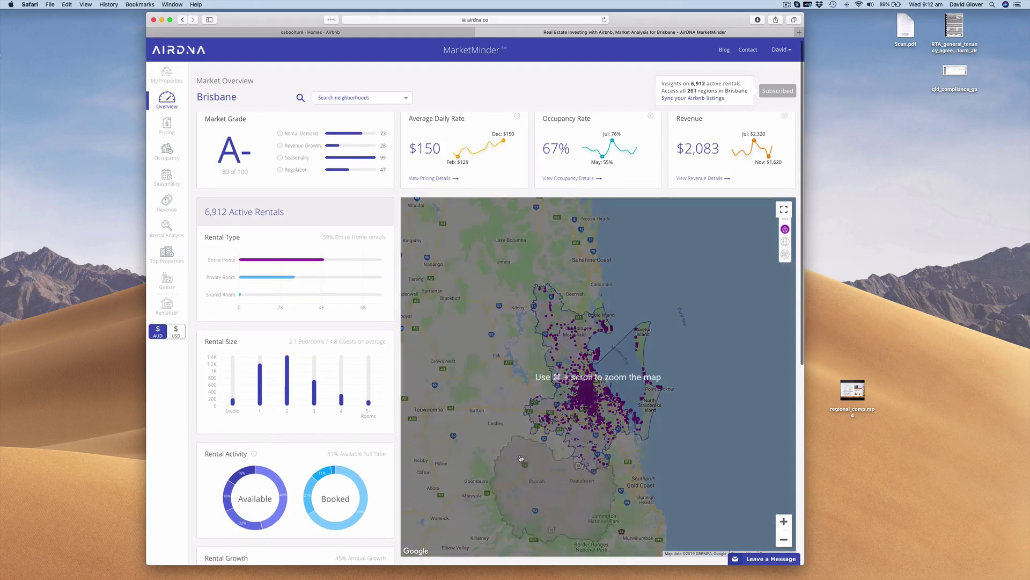
{"action": "scroll", "coordinate": [483, 392], "scroll_direction": "down", "scroll_amount": 1}
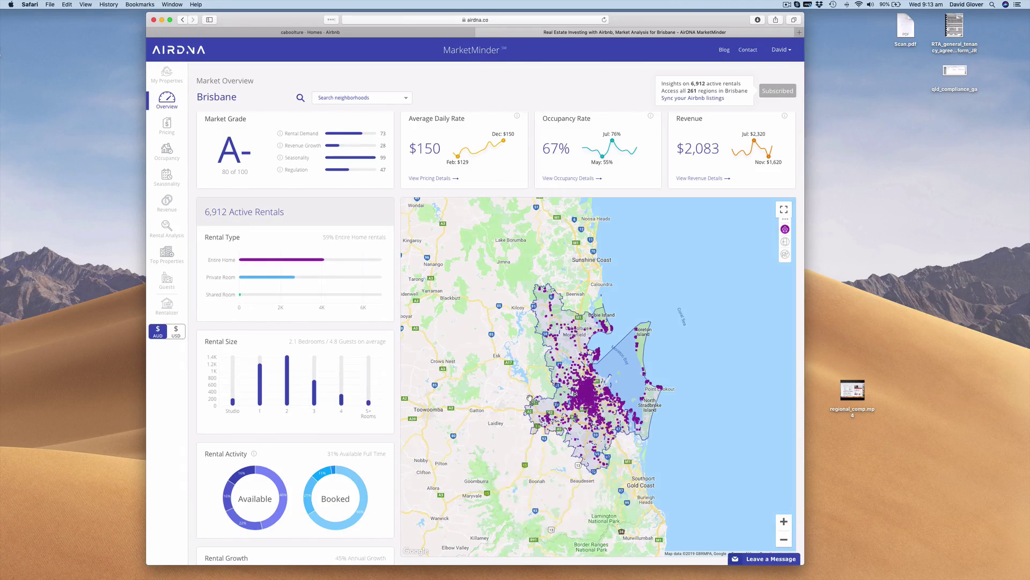
{"action": "scroll", "coordinate": [638, 375], "scroll_direction": "down", "scroll_amount": 2}
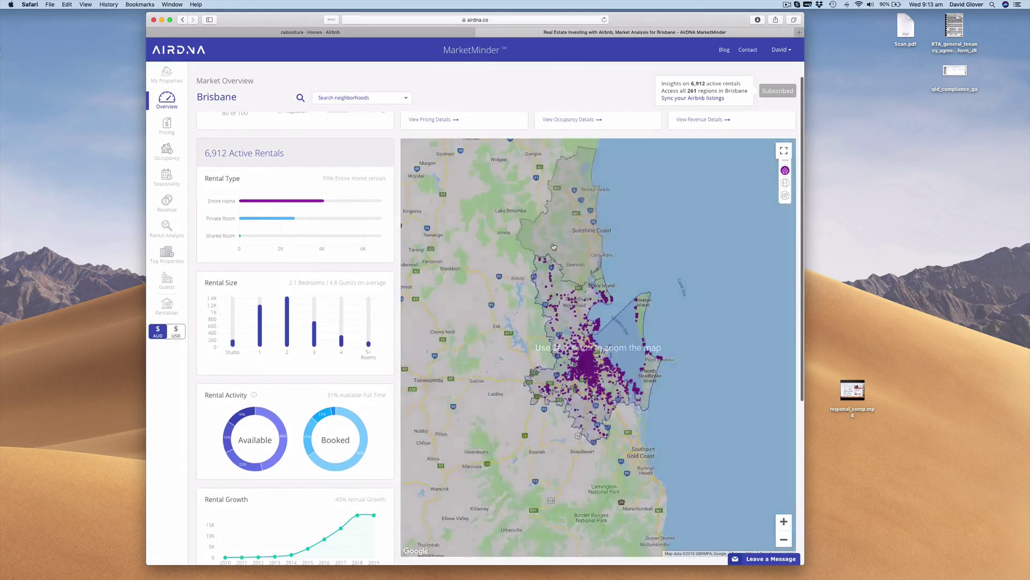
{"action": "scroll", "coordinate": [569, 188], "scroll_direction": "down", "scroll_amount": 1}
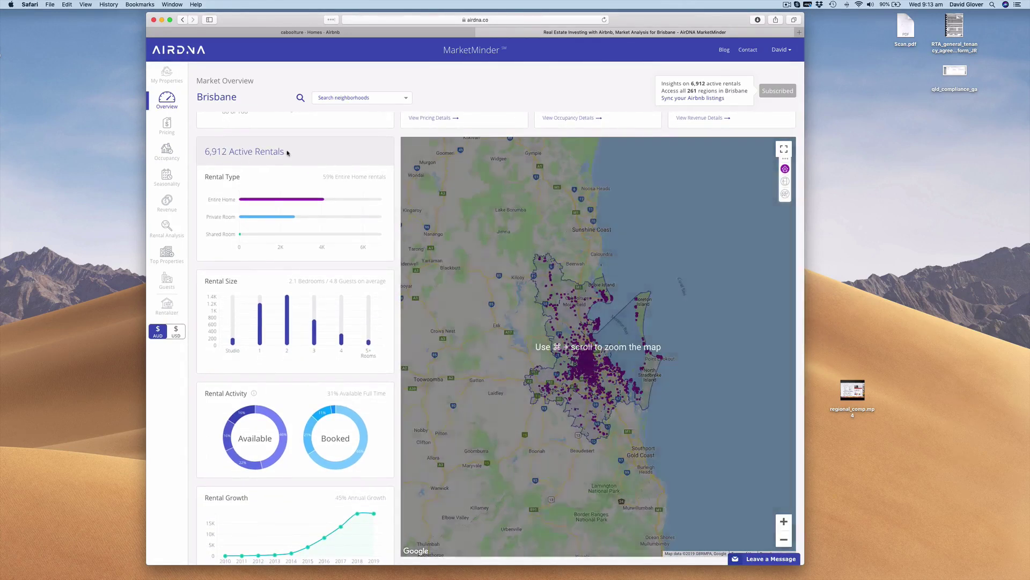
{"action": "scroll", "coordinate": [465, 147], "scroll_direction": "up", "scroll_amount": 2}
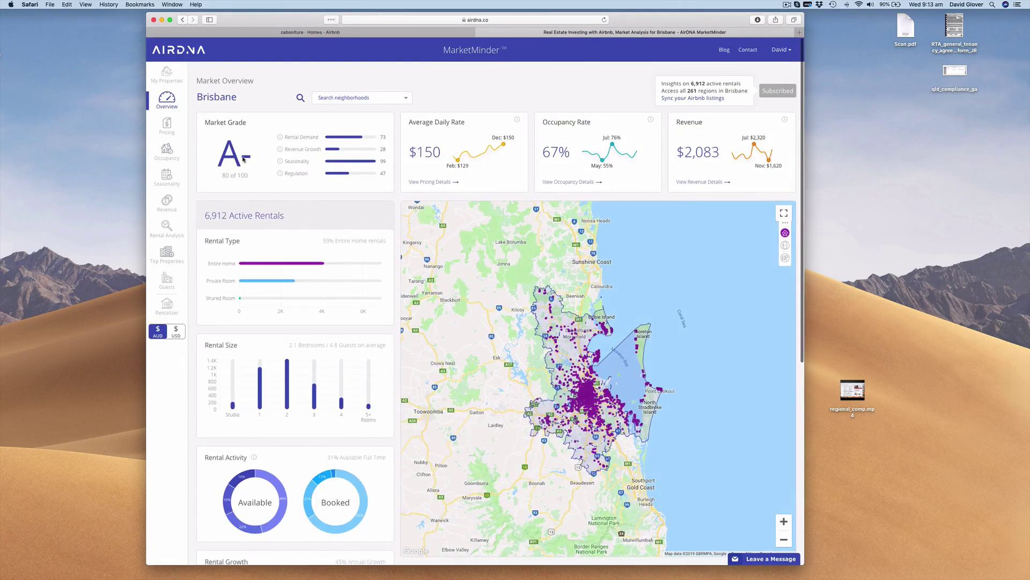
{"action": "scroll", "coordinate": [247, 163], "scroll_direction": "down", "scroll_amount": 1}
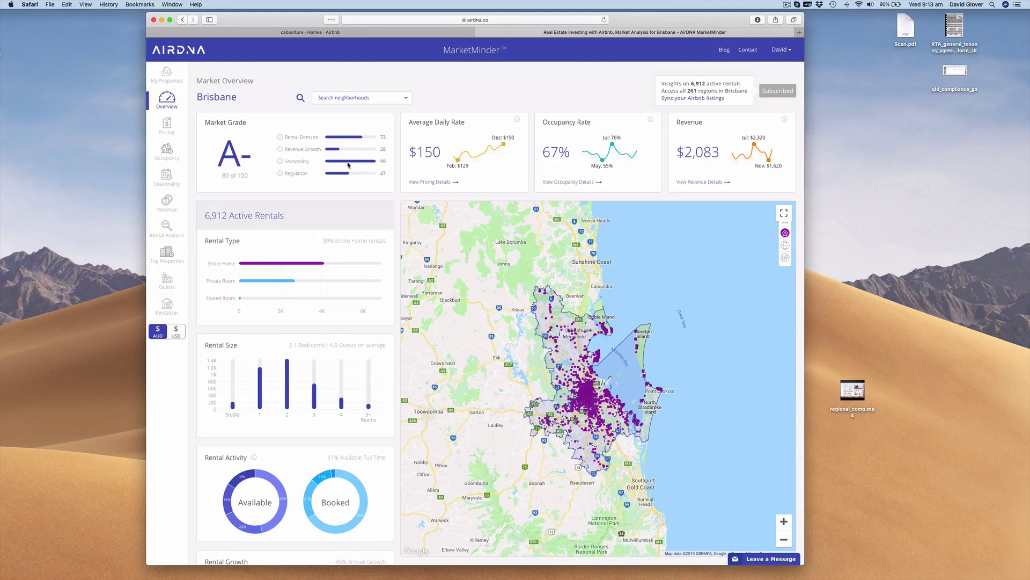
{"action": "mouse_move", "coordinate": [280, 163]}
{"action": "scroll", "coordinate": [354, 172], "scroll_direction": "down", "scroll_amount": 1}
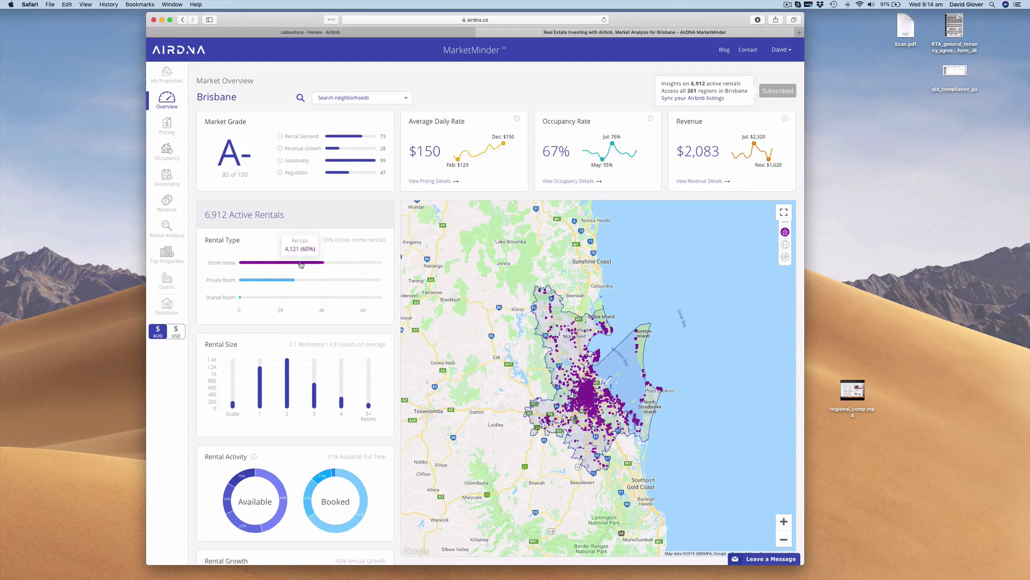
Examine Brisbane's rental type and rental size charts, comparing entire homes with private rooms and the bedroom counts
{"action": "mouse_move", "coordinate": [281, 281]}
{"action": "mouse_move", "coordinate": [300, 264]}
{"action": "mouse_move", "coordinate": [287, 382]}
{"action": "mouse_move", "coordinate": [342, 406]}
Examine the Rental Growth chart for Brisbane, checking the cumulative rentals for 2018 and 2019
{"action": "scroll", "coordinate": [314, 408], "scroll_direction": "down", "scroll_amount": 3}
{"action": "scroll", "coordinate": [312, 409], "scroll_direction": "down", "scroll_amount": 3}
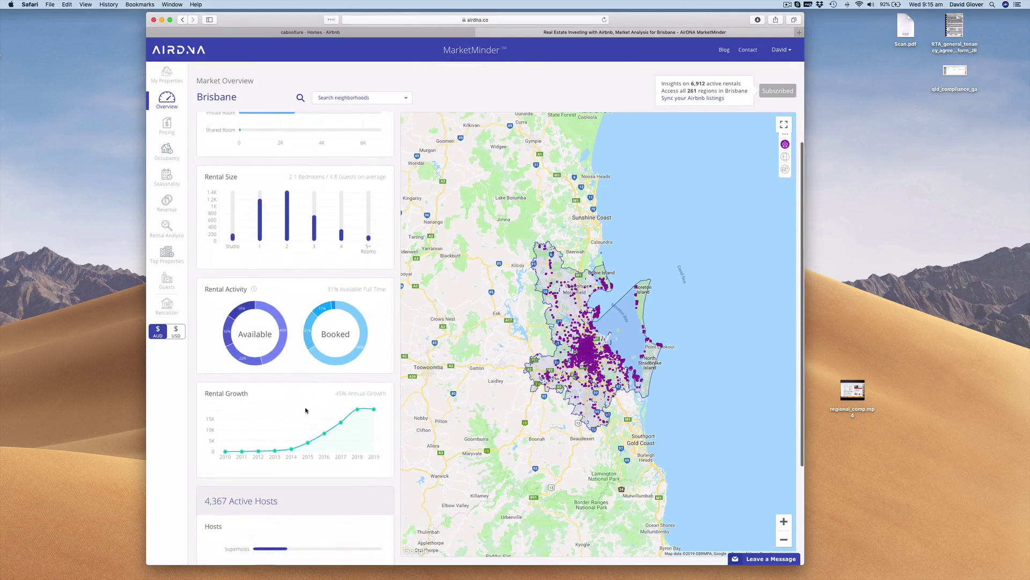
{"action": "mouse_move", "coordinate": [374, 411]}
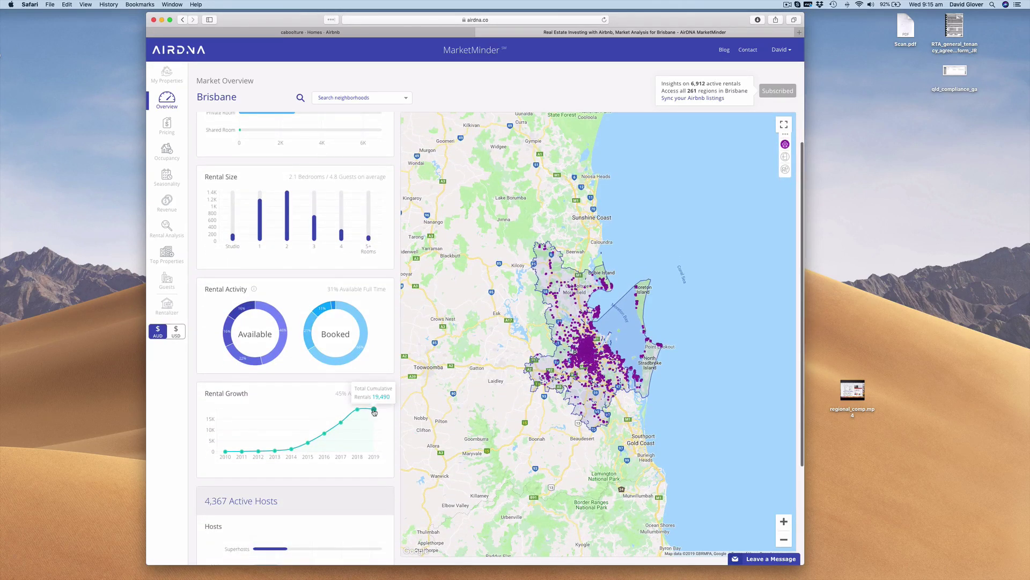
{"action": "scroll", "coordinate": [373, 412], "scroll_direction": "up", "scroll_amount": 1}
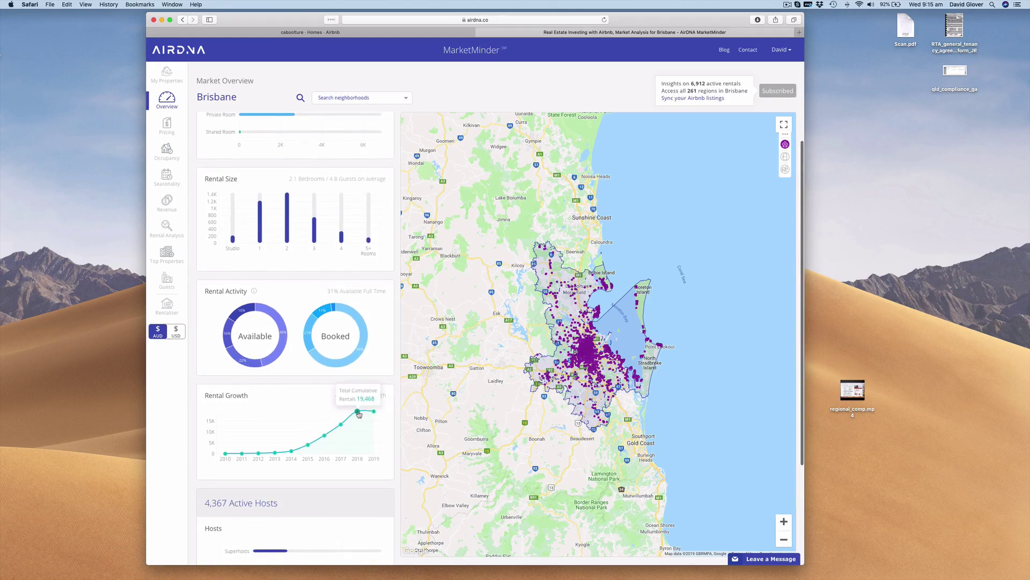
{"action": "scroll", "coordinate": [357, 415], "scroll_direction": "down", "scroll_amount": 1}
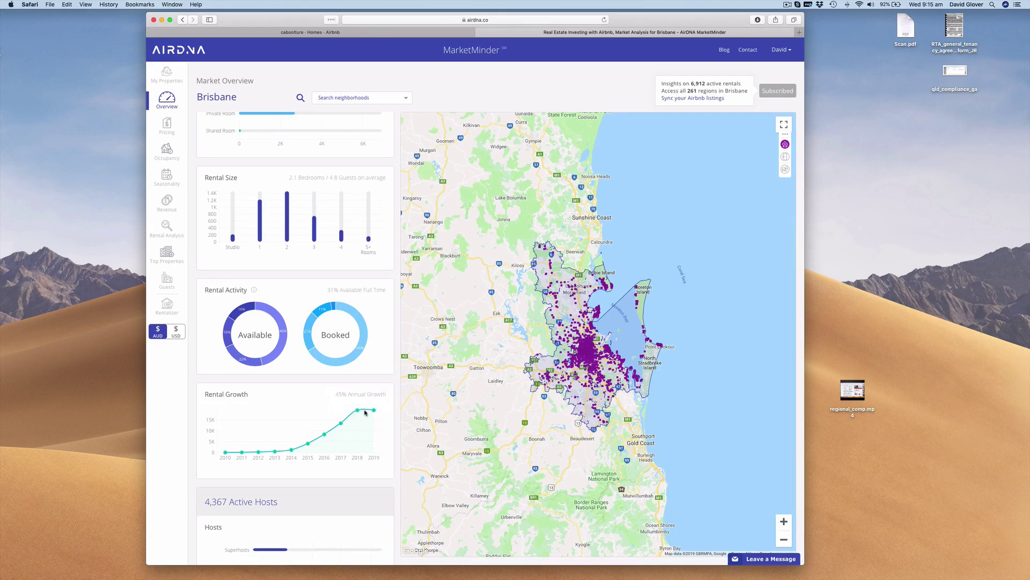
{"action": "scroll", "coordinate": [369, 412], "scroll_direction": "down", "scroll_amount": 2}
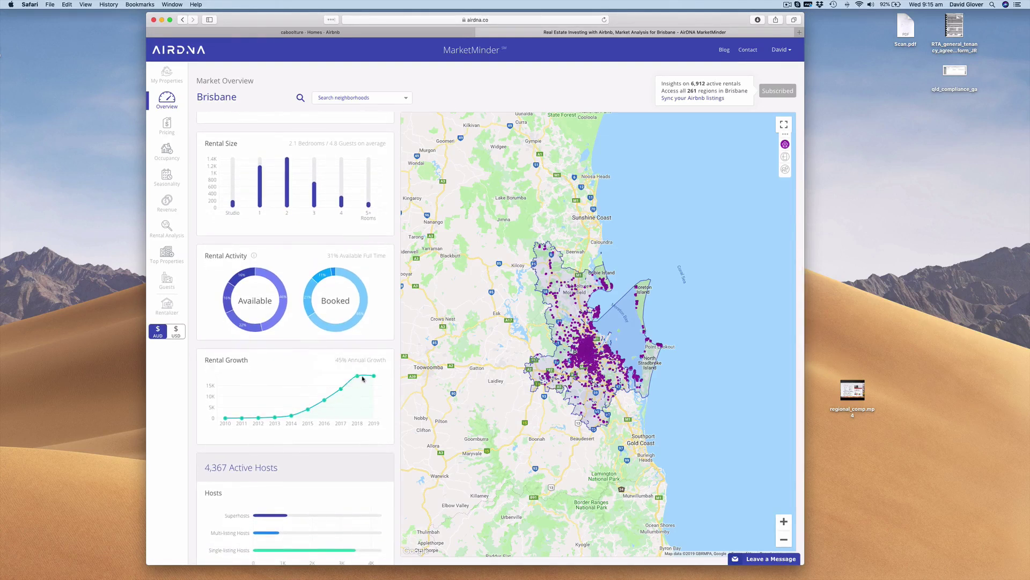
{"action": "mouse_move", "coordinate": [375, 378]}
{"action": "mouse_move", "coordinate": [375, 377]}
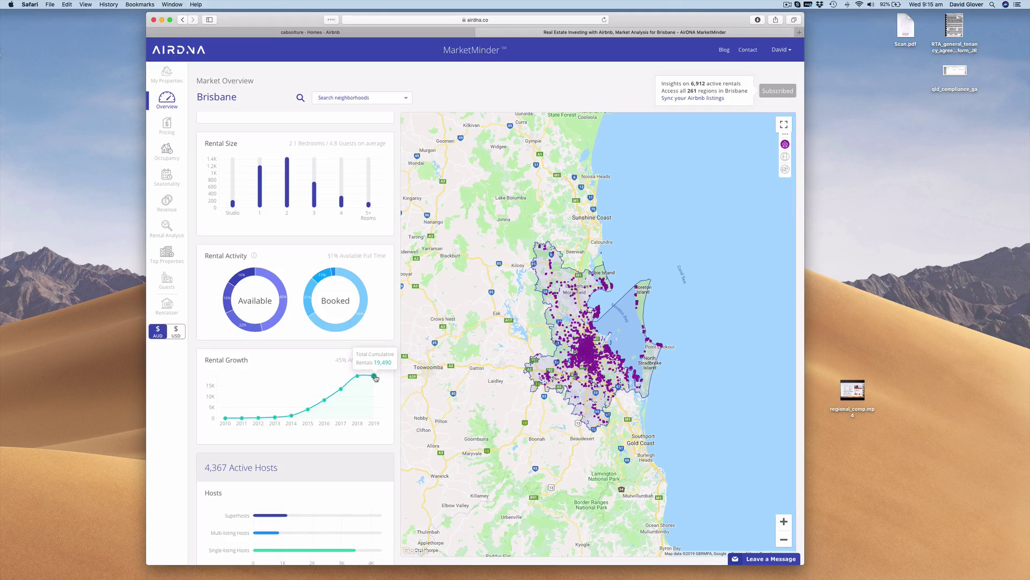
{"action": "scroll", "coordinate": [376, 376], "scroll_direction": "down", "scroll_amount": 2}
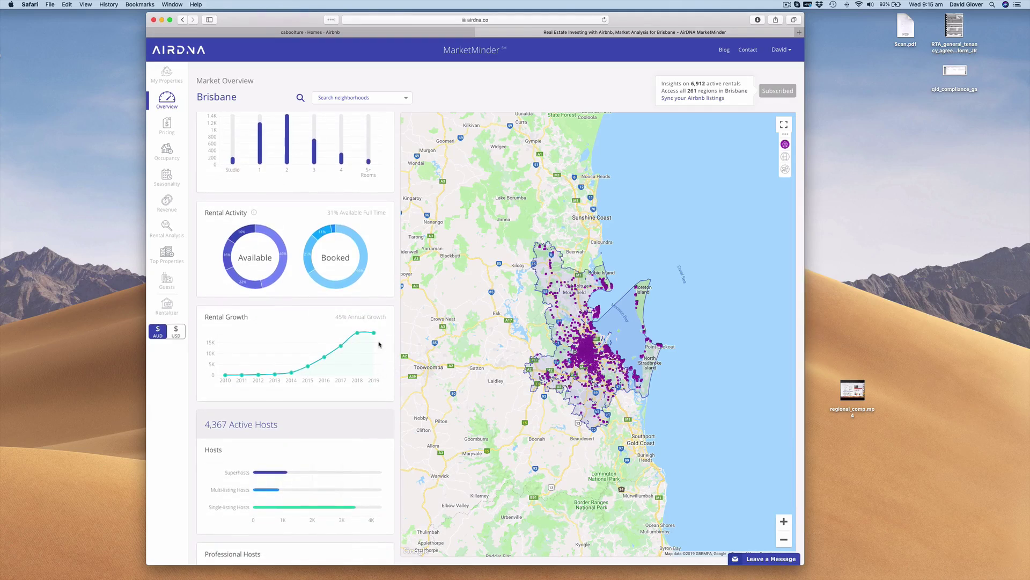
{"action": "mouse_move", "coordinate": [374, 337]}
{"action": "scroll", "coordinate": [362, 370], "scroll_direction": "down", "scroll_amount": 1}
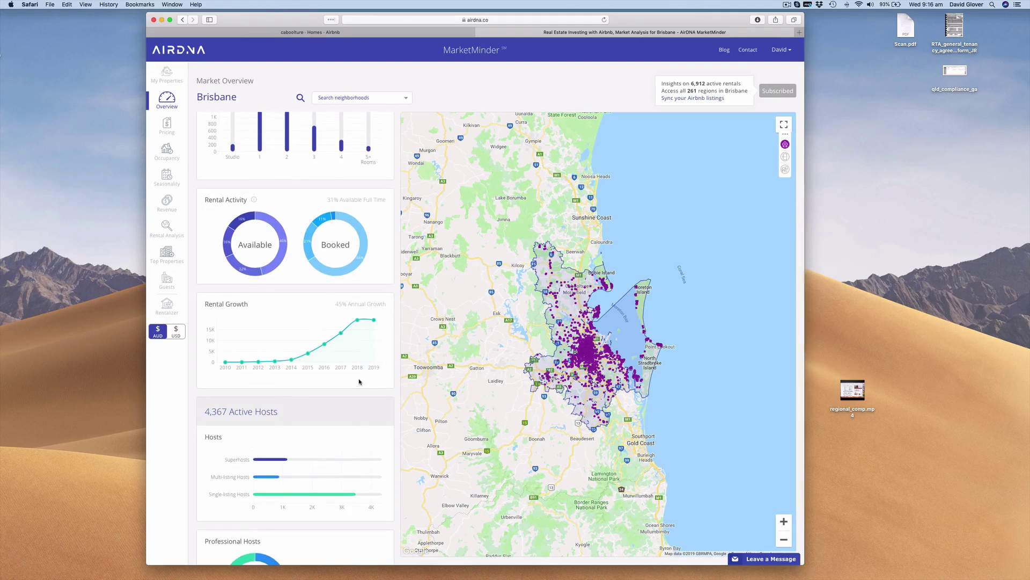
{"action": "scroll", "coordinate": [360, 382], "scroll_direction": "down", "scroll_amount": 1}
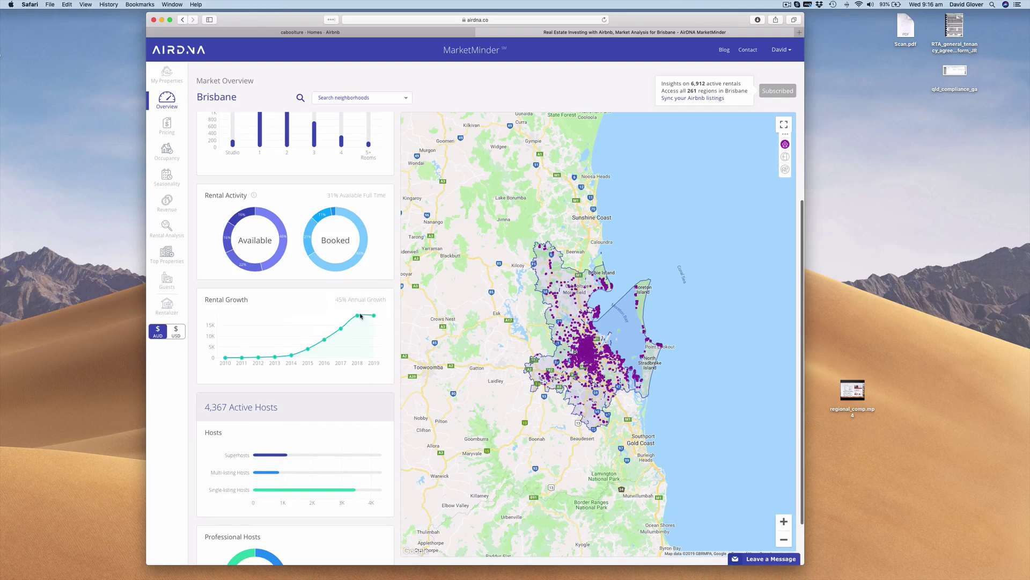
Review the active host breakdown, including the superhosts figure, and return to the market summary
{"action": "scroll", "coordinate": [380, 355], "scroll_direction": "down", "scroll_amount": 3}
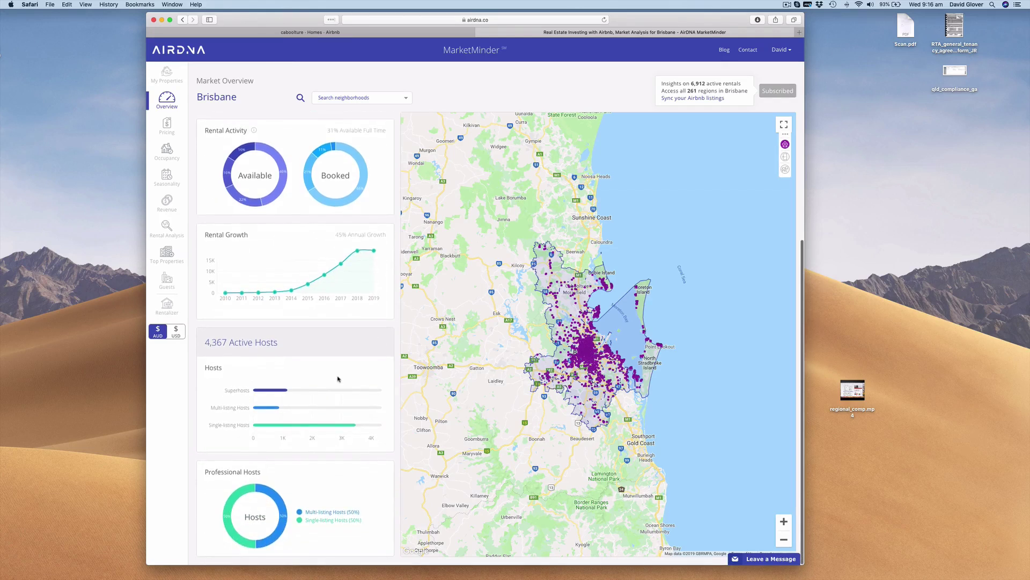
{"action": "mouse_move", "coordinate": [274, 392]}
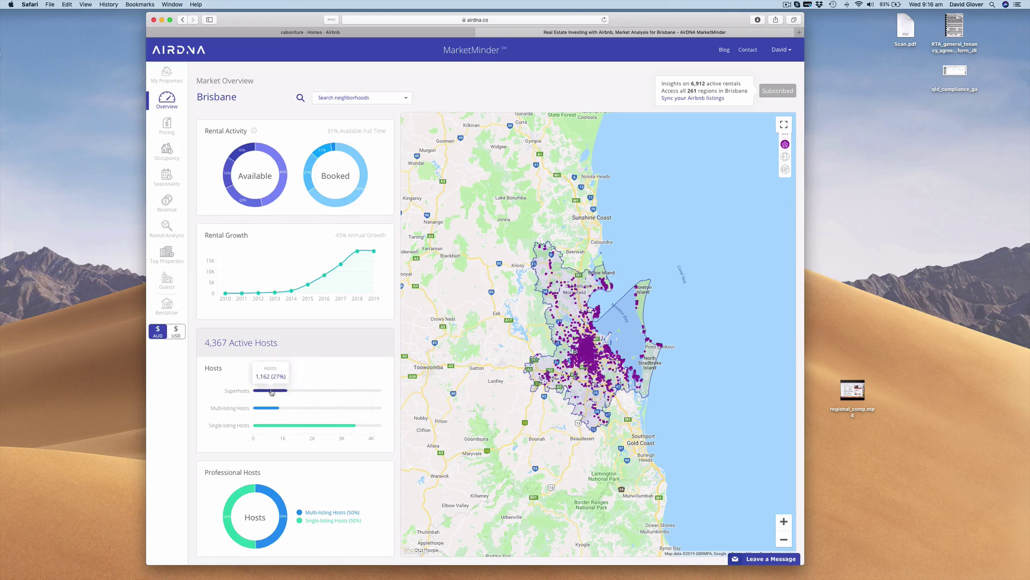
{"action": "scroll", "coordinate": [285, 421], "scroll_direction": "down", "scroll_amount": 2}
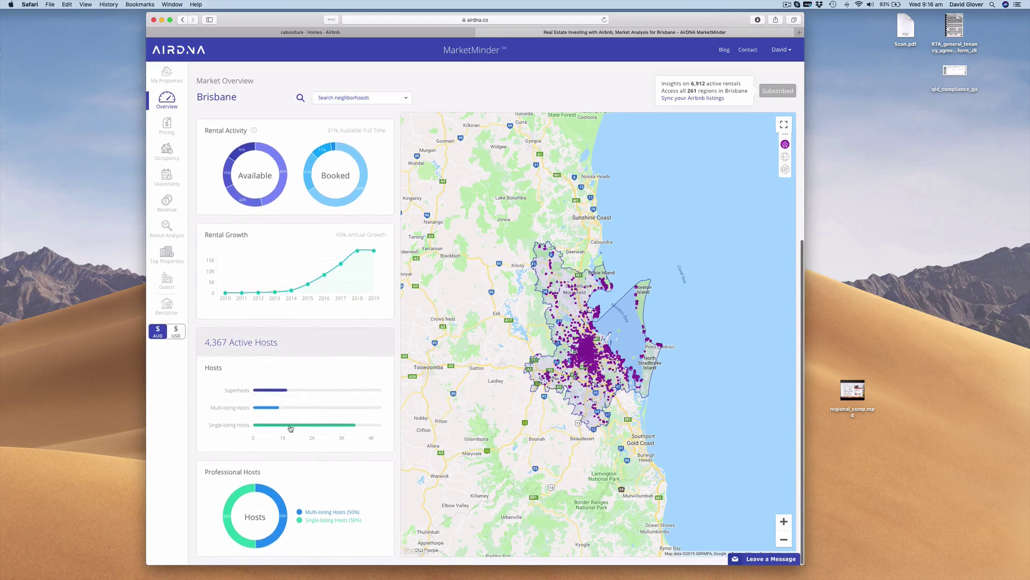
{"action": "scroll", "coordinate": [285, 423], "scroll_direction": "up", "scroll_amount": 10}
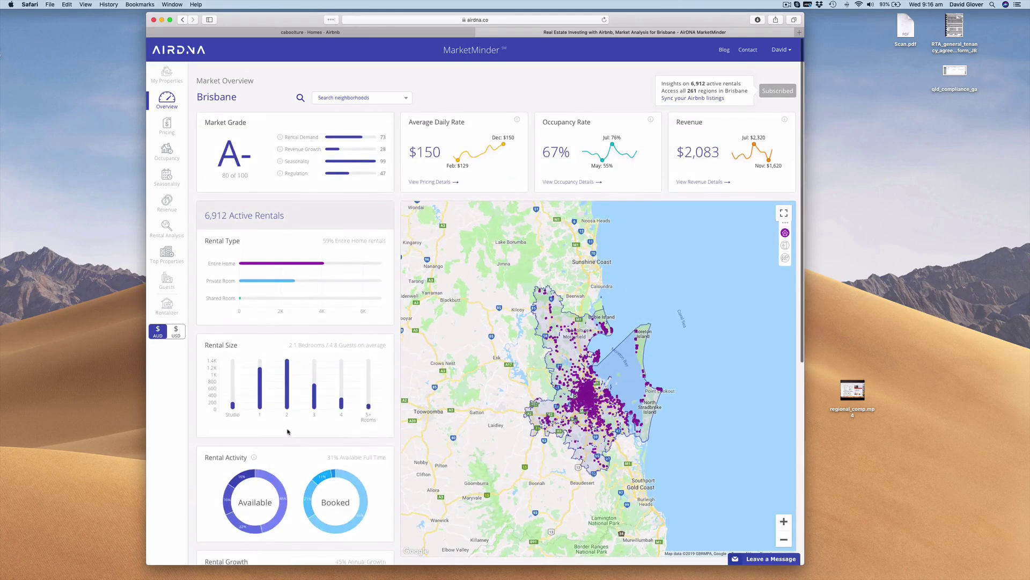
{"action": "scroll", "coordinate": [289, 429], "scroll_direction": "down", "scroll_amount": 6}
{"action": "scroll", "coordinate": [368, 270], "scroll_direction": "up", "scroll_amount": 5}
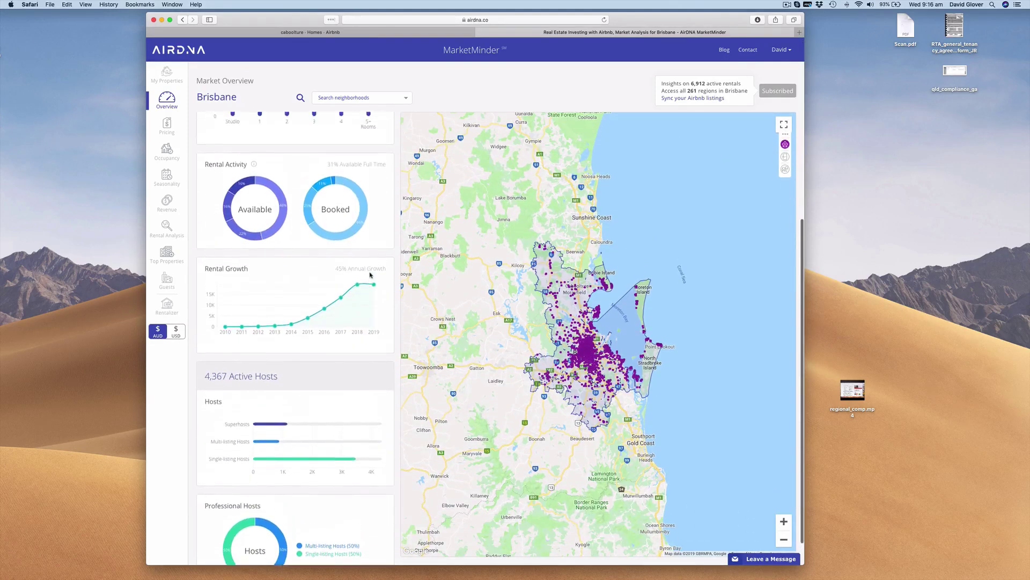
{"action": "scroll", "coordinate": [359, 304], "scroll_direction": "up", "scroll_amount": 2}
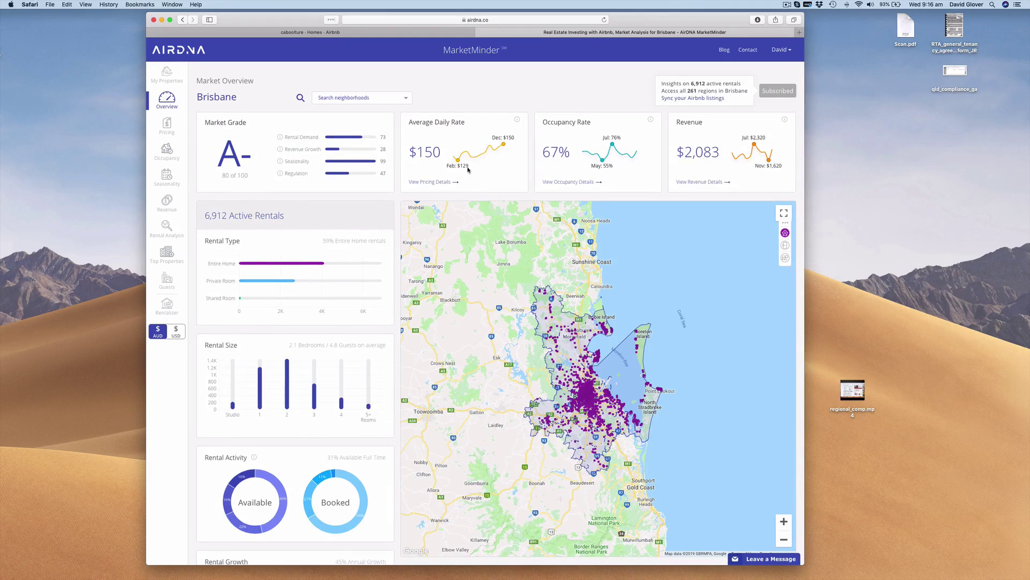
Open Brisbane's market pricing data and narrow it to the Spring-Hill neighborhood
{"action": "left_click", "coordinate": [167, 125]}
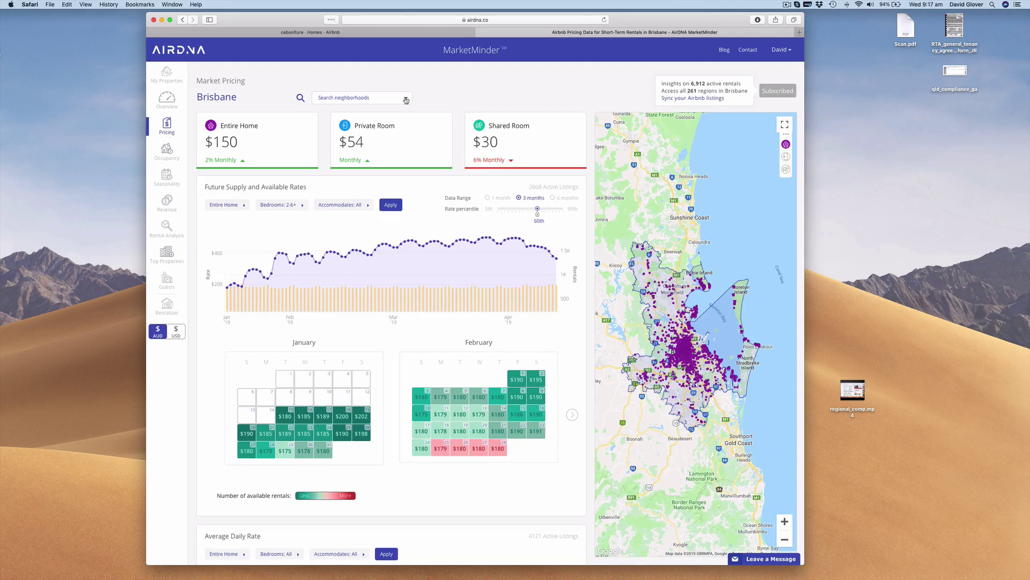
{"action": "left_click", "coordinate": [407, 100]}
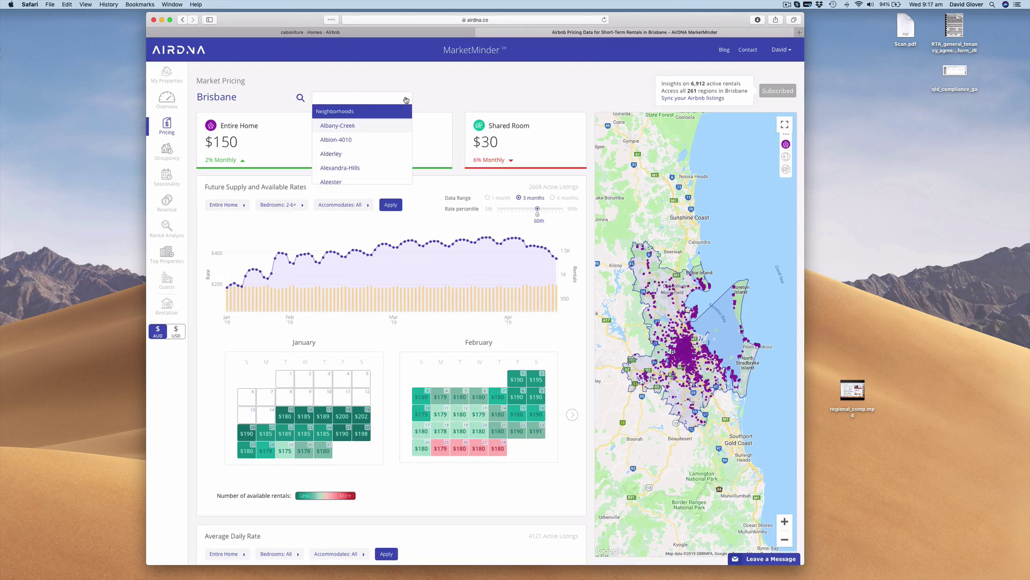
{"action": "type", "text": "spring"}
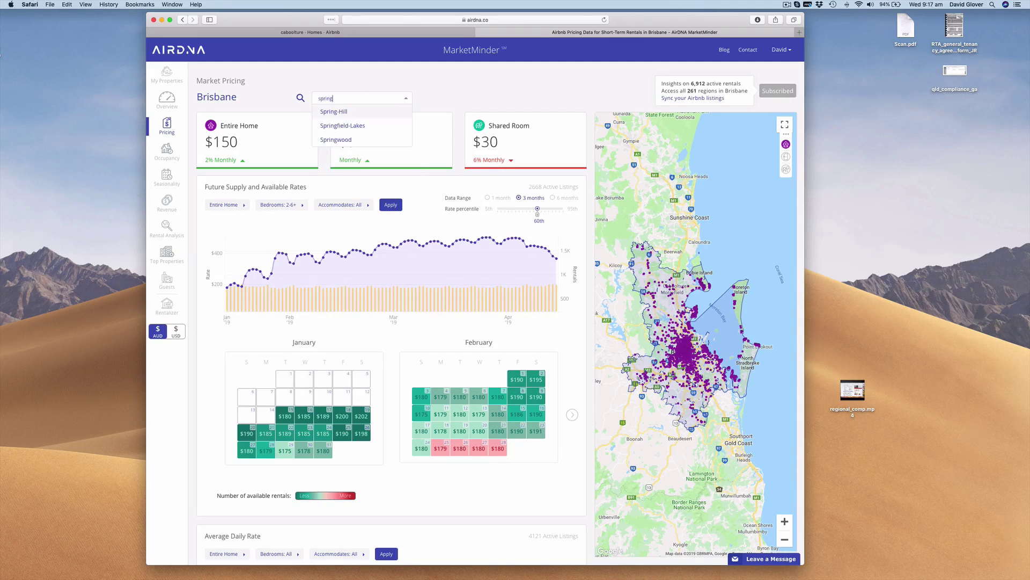
{"action": "left_click", "coordinate": [333, 112]}
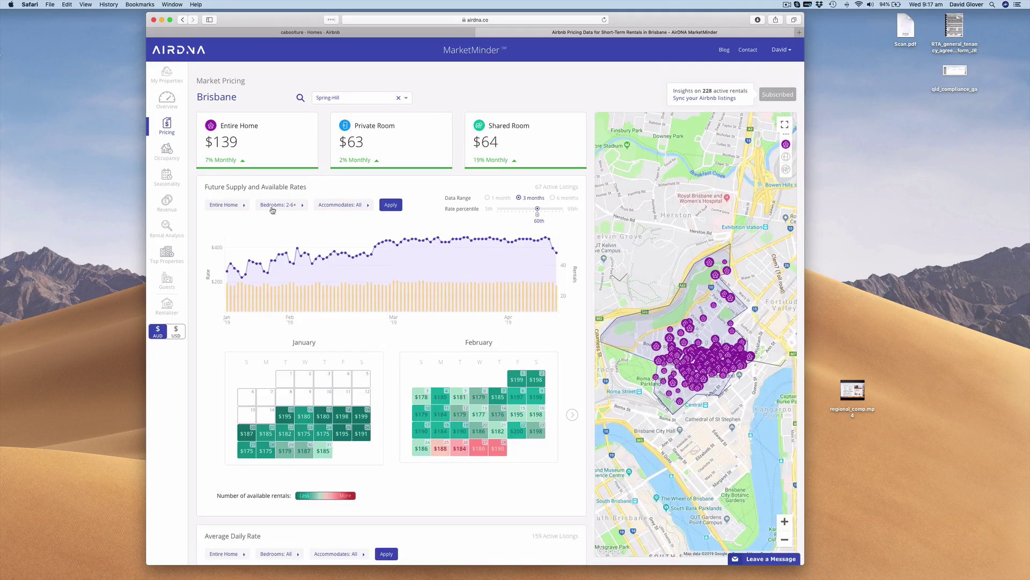
Filter the Future Supply and Available Rates chart to entire homes with exactly 3 bedrooms
{"action": "left_click", "coordinate": [301, 209]}
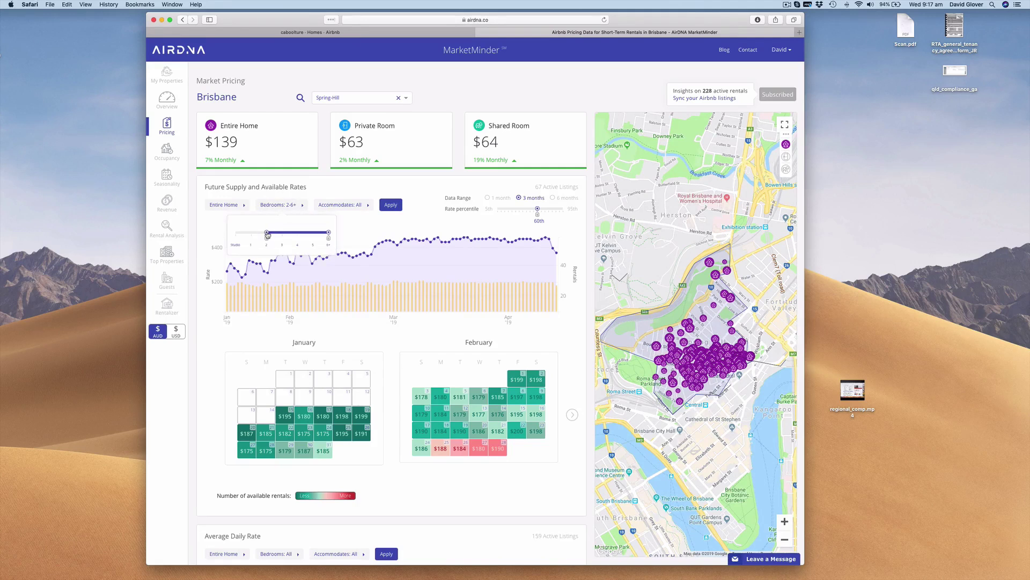
{"action": "left_click_drag", "start_coordinate": [268, 235], "coordinate": [282, 236]}
{"action": "left_click_drag", "start_coordinate": [329, 234], "coordinate": [282, 234]}
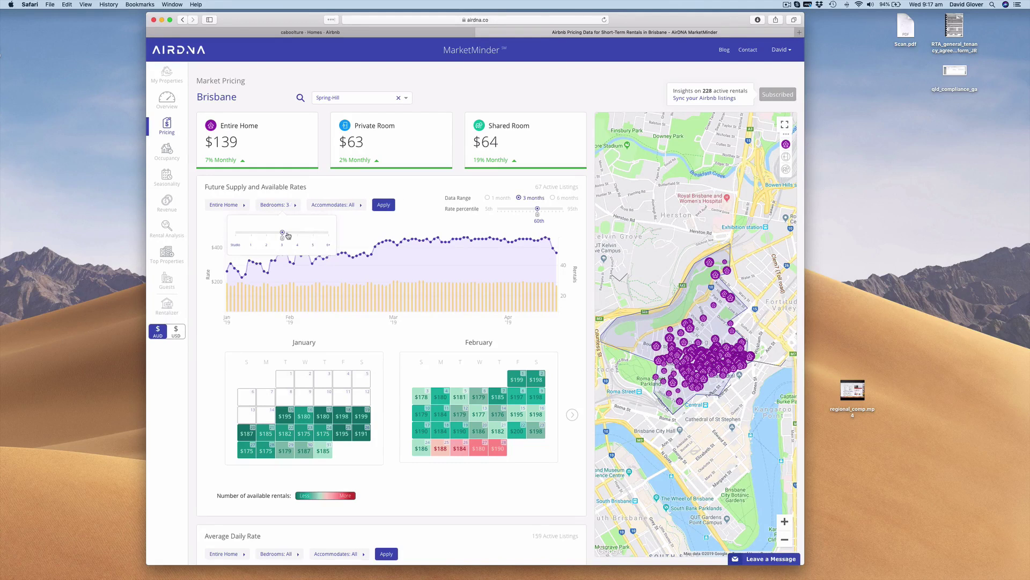
{"action": "left_click", "coordinate": [384, 206]}
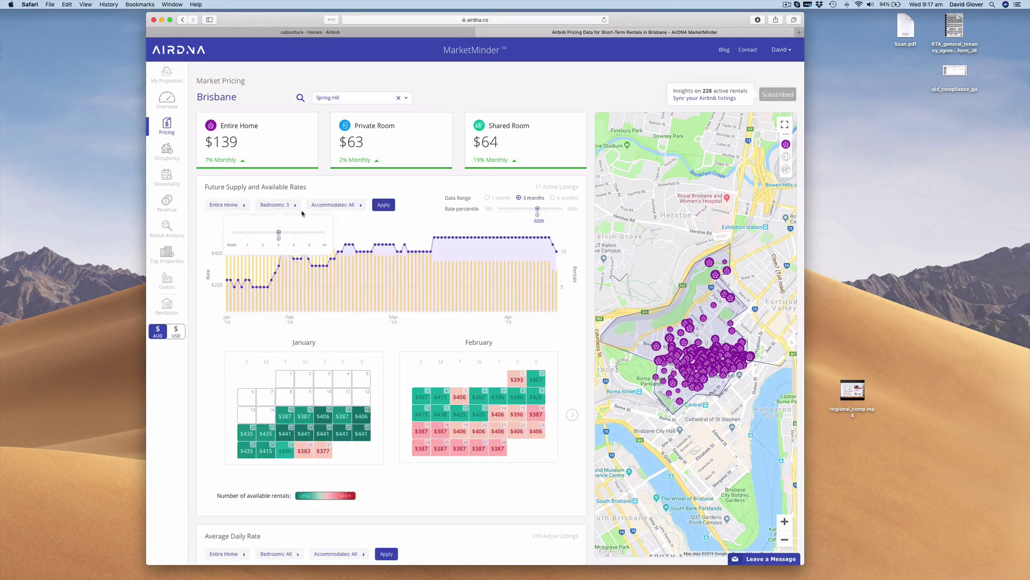
Widen the future supply chart's bedroom filter to 3-6+ and apply it
{"action": "left_click", "coordinate": [324, 234]}
{"action": "left_click", "coordinate": [392, 206]}
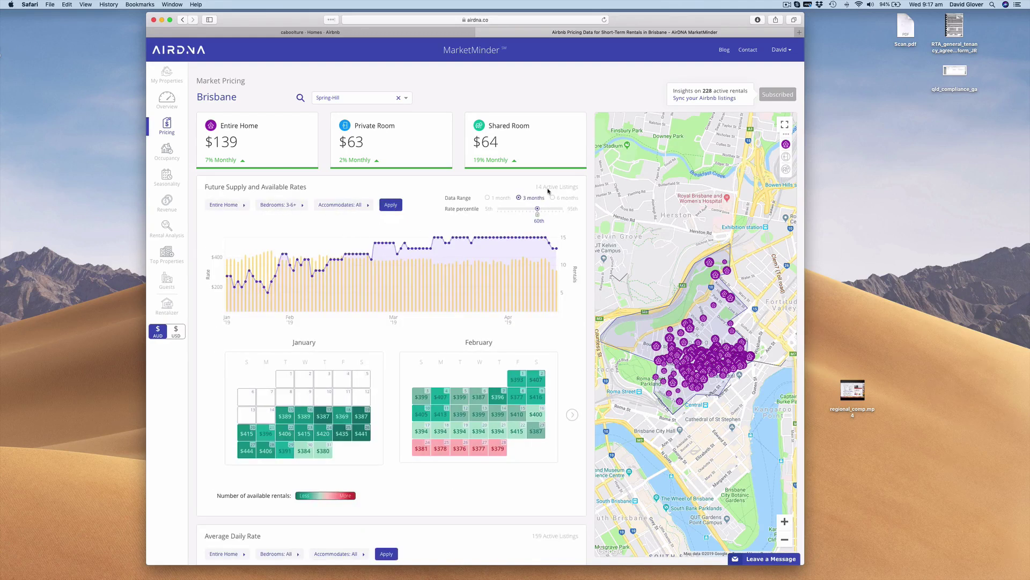
Reset the future supply chart's bedroom filter to all bedroom counts and apply it
{"action": "left_click", "coordinate": [293, 207]}
{"action": "left_click_drag", "start_coordinate": [283, 232], "coordinate": [235, 232]}
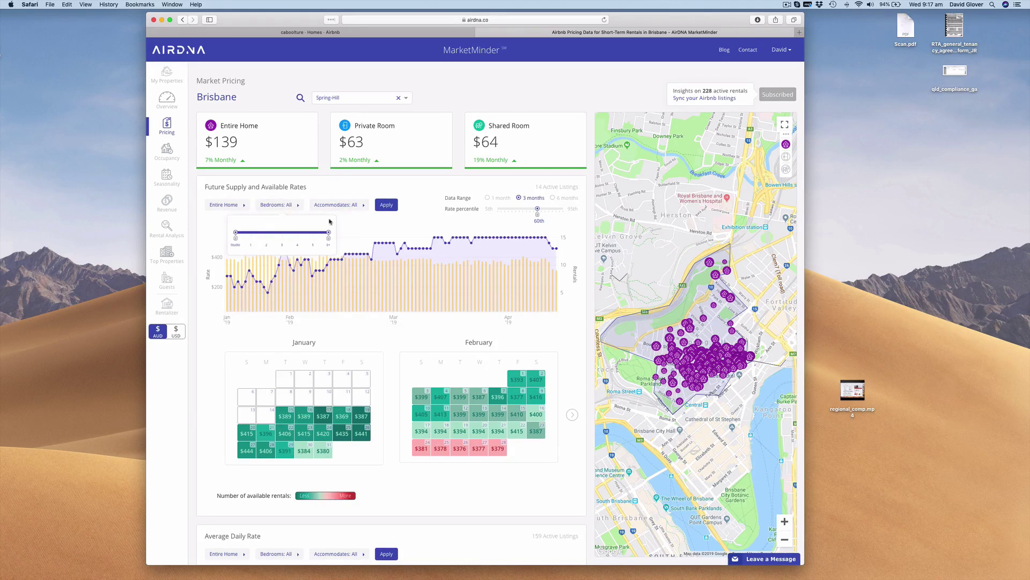
{"action": "left_click", "coordinate": [386, 205]}
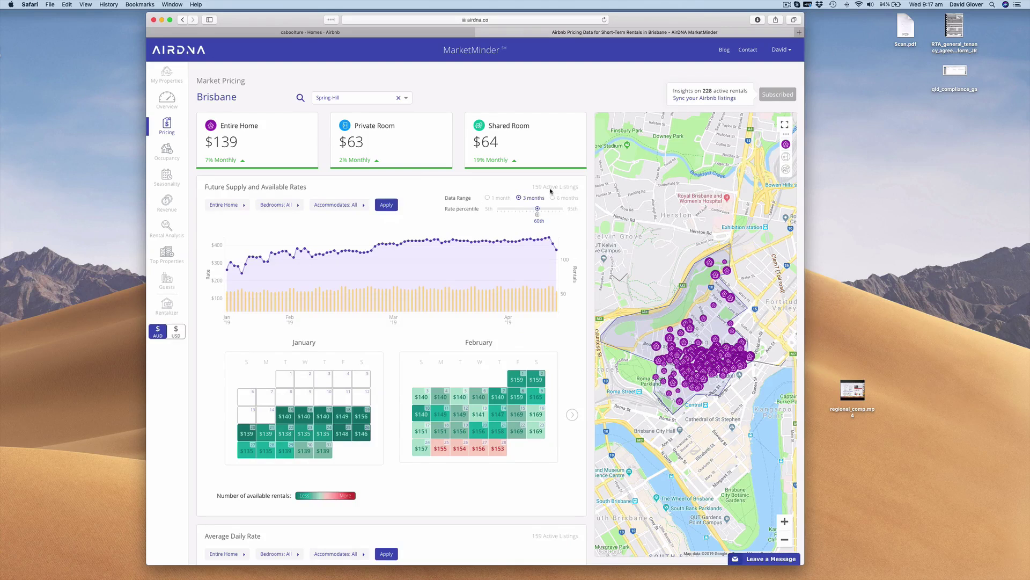
Restrict the Spring-Hill future supply and rates to homes with 3-6+ bedrooms
{"action": "left_click", "coordinate": [294, 206]}
{"action": "left_click_drag", "start_coordinate": [234, 234], "coordinate": [280, 235]}
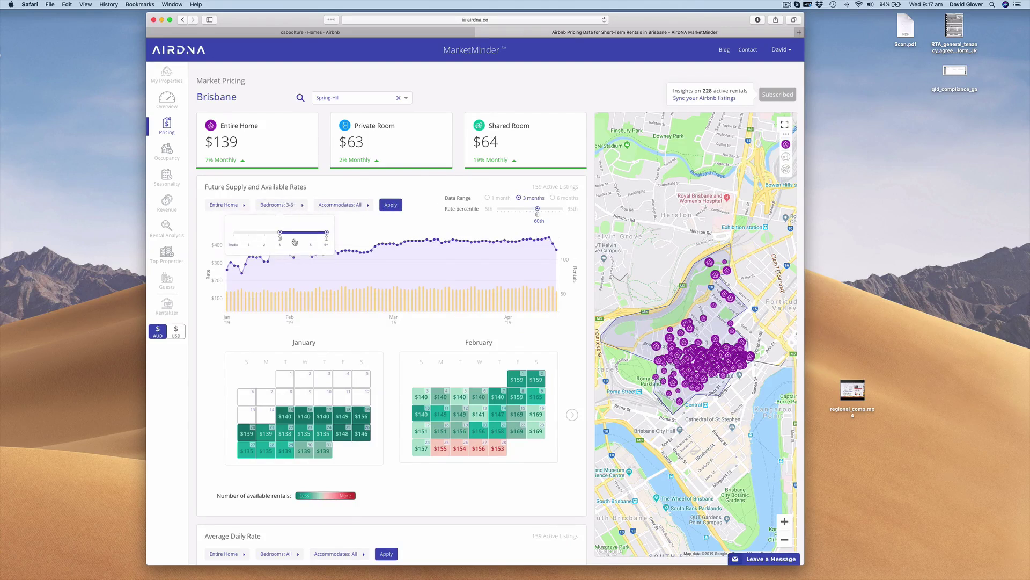
{"action": "left_click", "coordinate": [390, 205]}
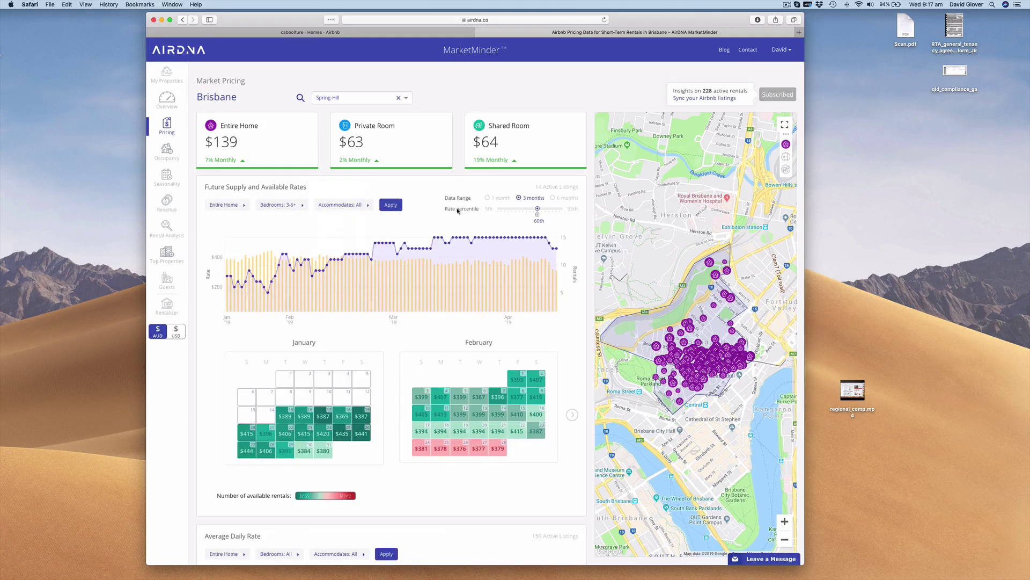
Narrow the Future Supply and Available Rates chart to exactly 3 bedrooms and apply the filter
{"action": "left_click", "coordinate": [280, 205]}
{"action": "left_click_drag", "start_coordinate": [328, 235], "coordinate": [283, 235]}
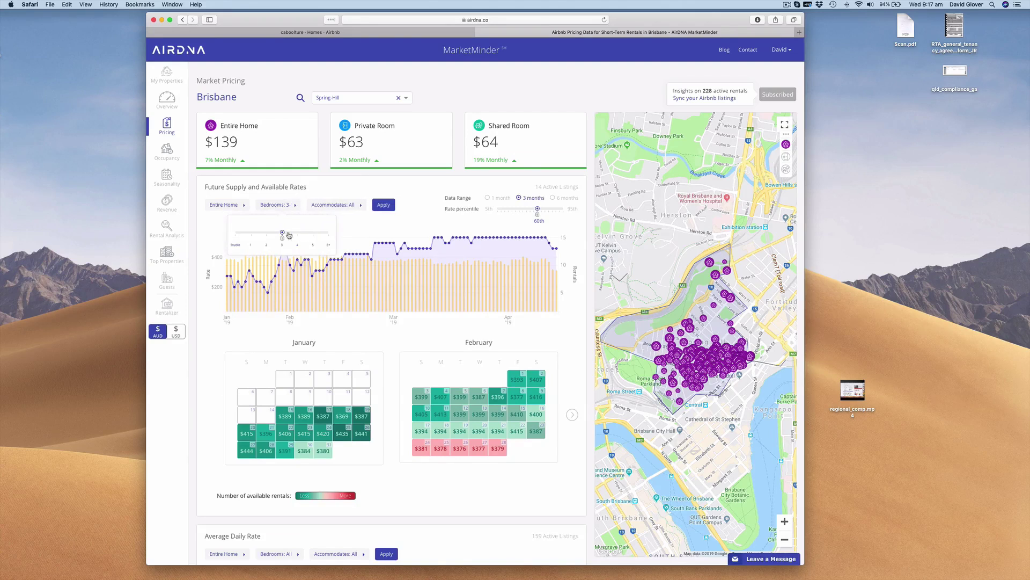
{"action": "left_click", "coordinate": [382, 206]}
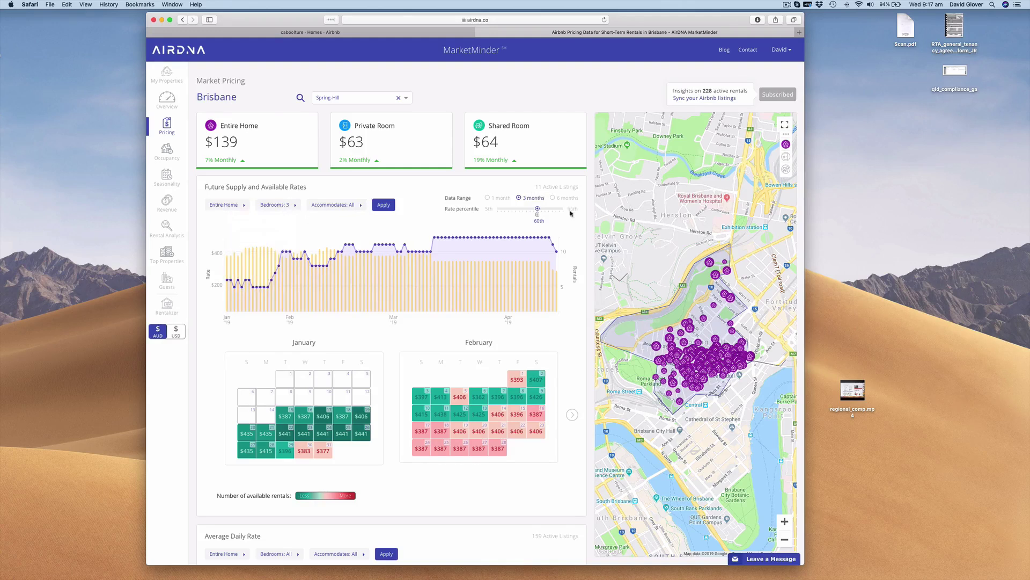
Filter the map to 3-bedroom entire homes and enlarge it around the Spring-Hill listings
{"action": "left_click", "coordinate": [786, 144]}
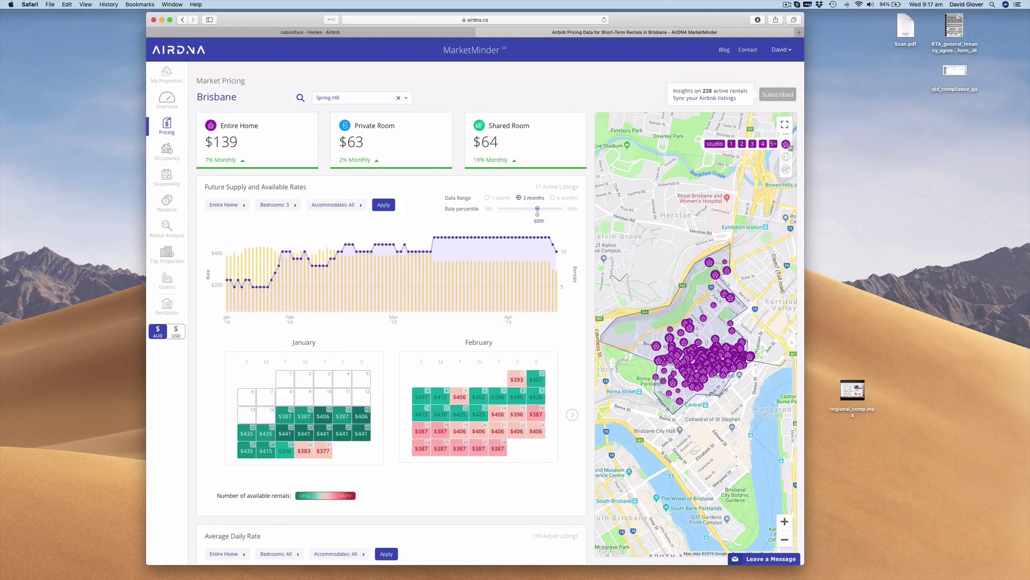
{"action": "left_click", "coordinate": [753, 144]}
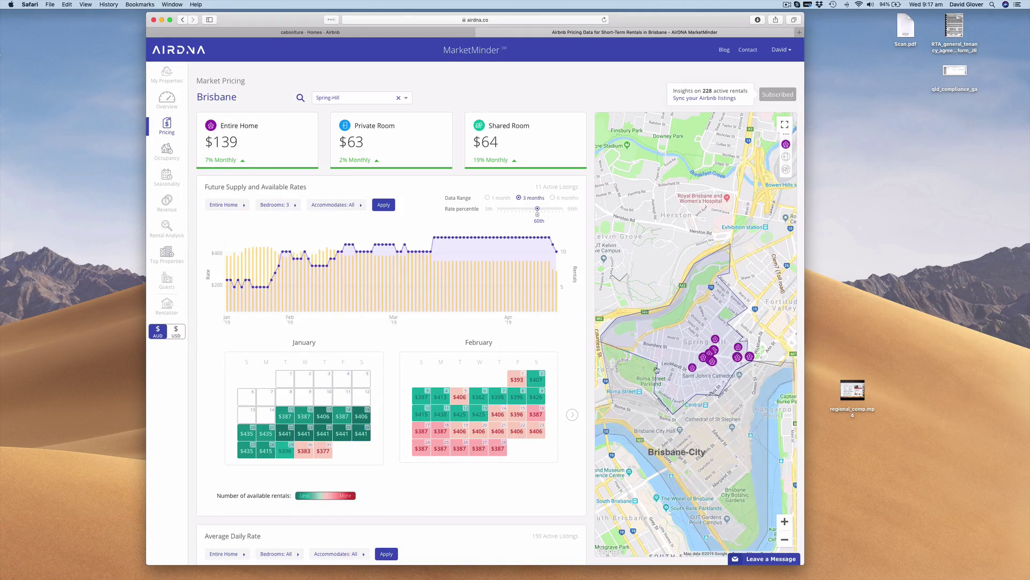
{"action": "left_click", "coordinate": [781, 521]}
{"action": "left_click", "coordinate": [780, 521]}
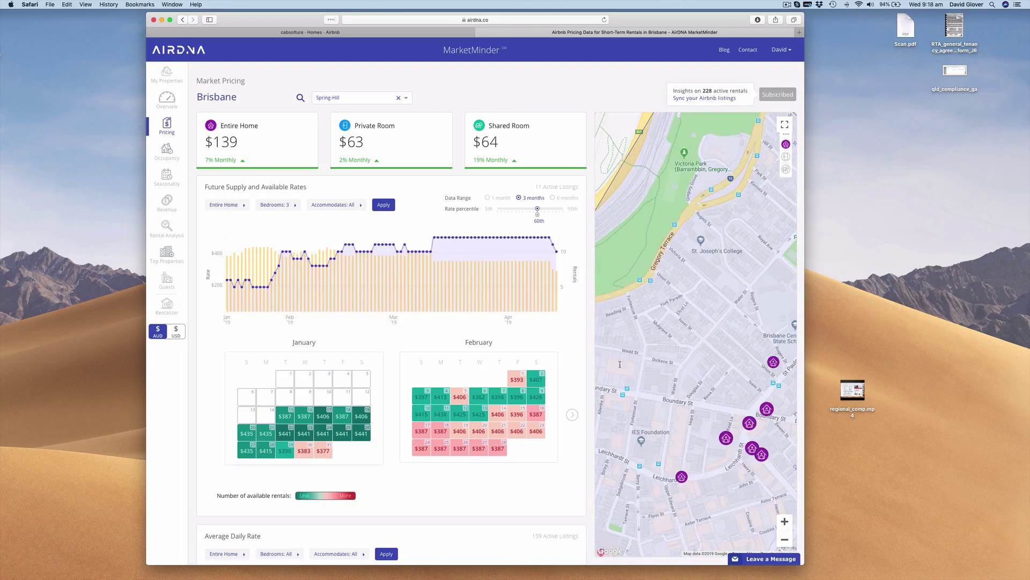
Inspect the daily rate, occupancy and revenue of individual 3-bedroom listings on the Spring-Hill map
{"action": "left_click_drag", "start_coordinate": [695, 390], "coordinate": [680, 301]}
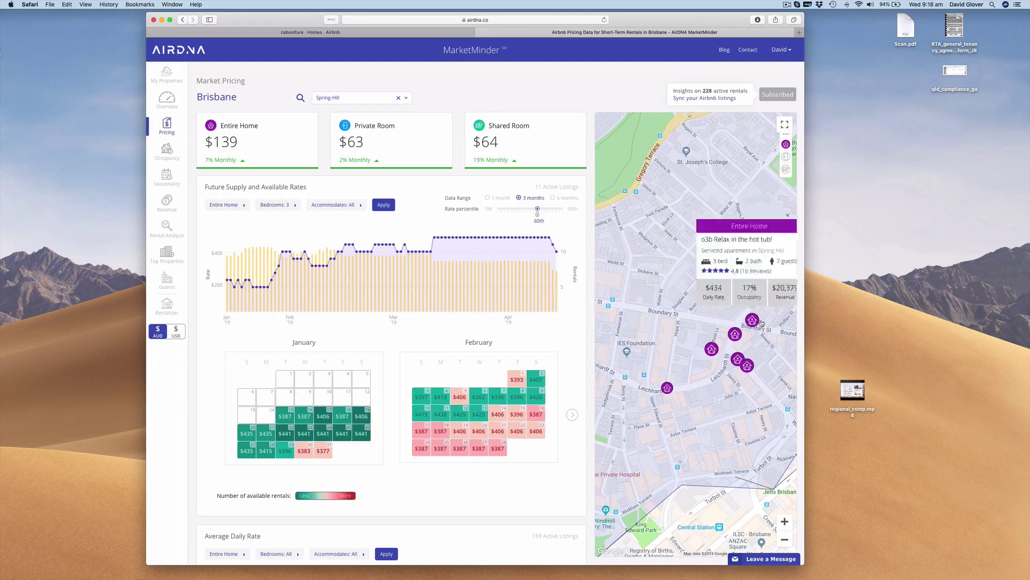
{"action": "left_click_drag", "start_coordinate": [776, 320], "coordinate": [749, 308]}
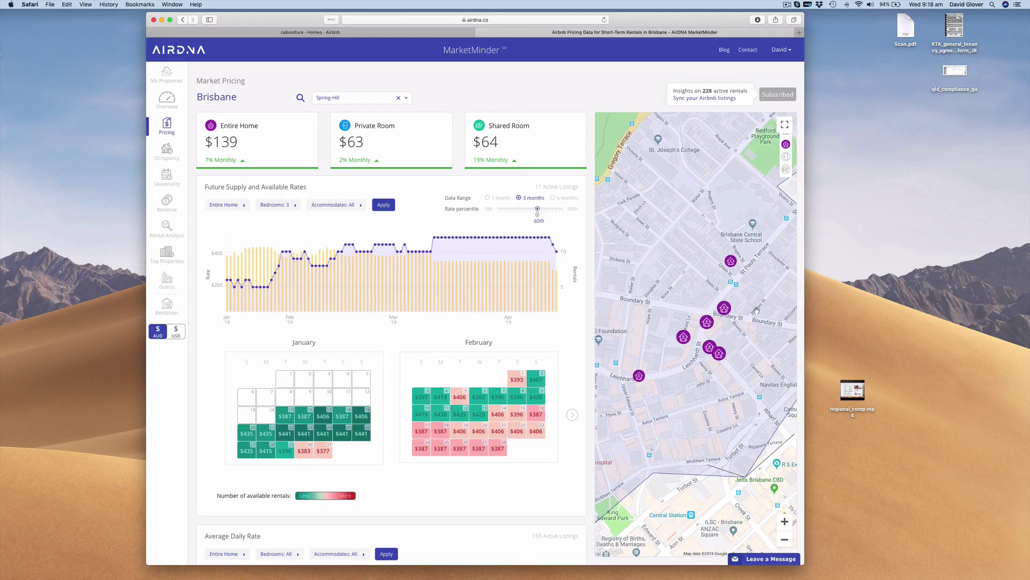
{"action": "mouse_move", "coordinate": [733, 264]}
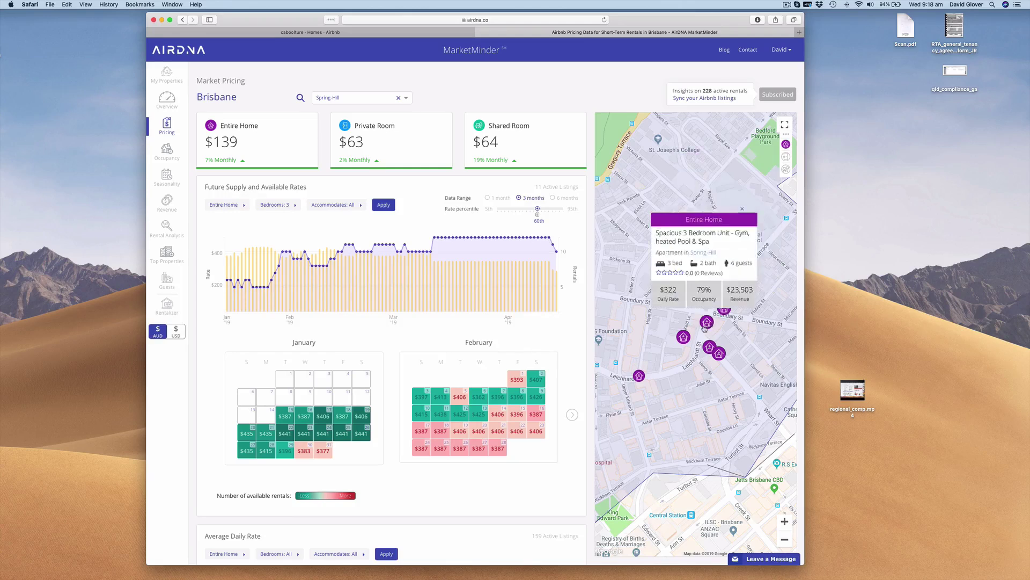
{"action": "mouse_move", "coordinate": [639, 377]}
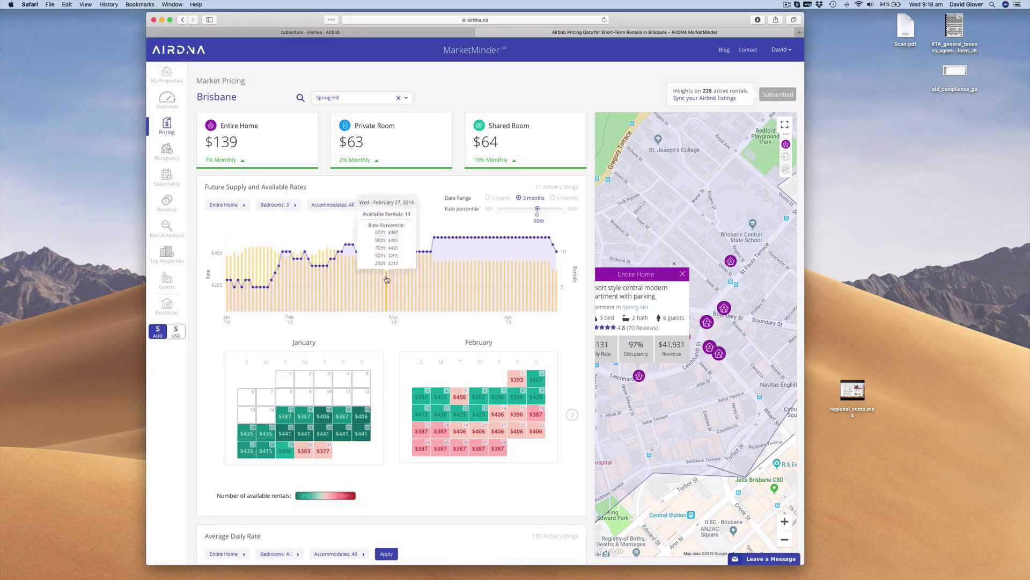
Extend the future supply chart's data range to 6 months and inspect the available rentals and rates in early May 2019
{"action": "mouse_move", "coordinate": [296, 430]}
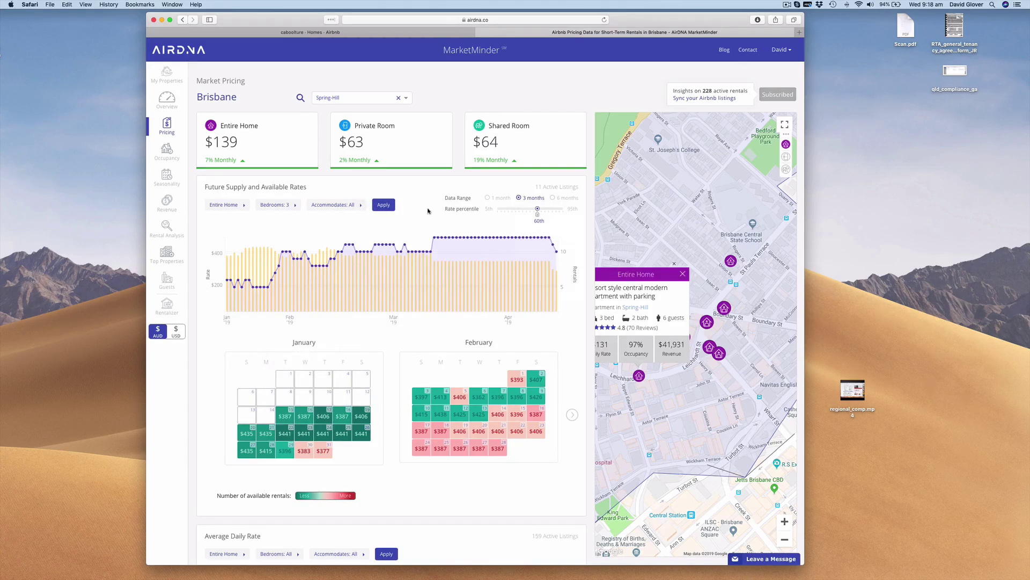
{"action": "left_click", "coordinate": [552, 198]}
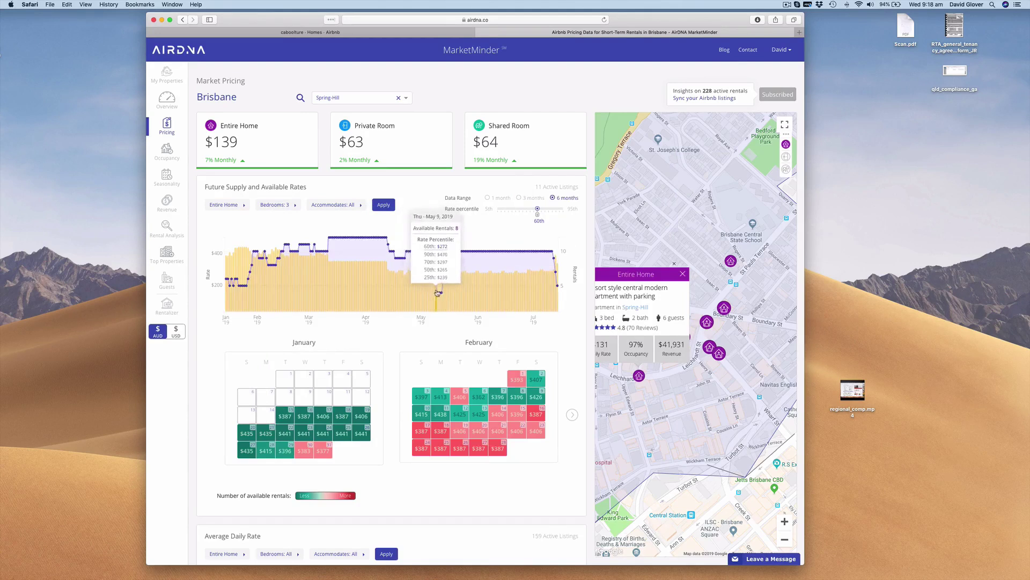
{"action": "mouse_move", "coordinate": [439, 291]}
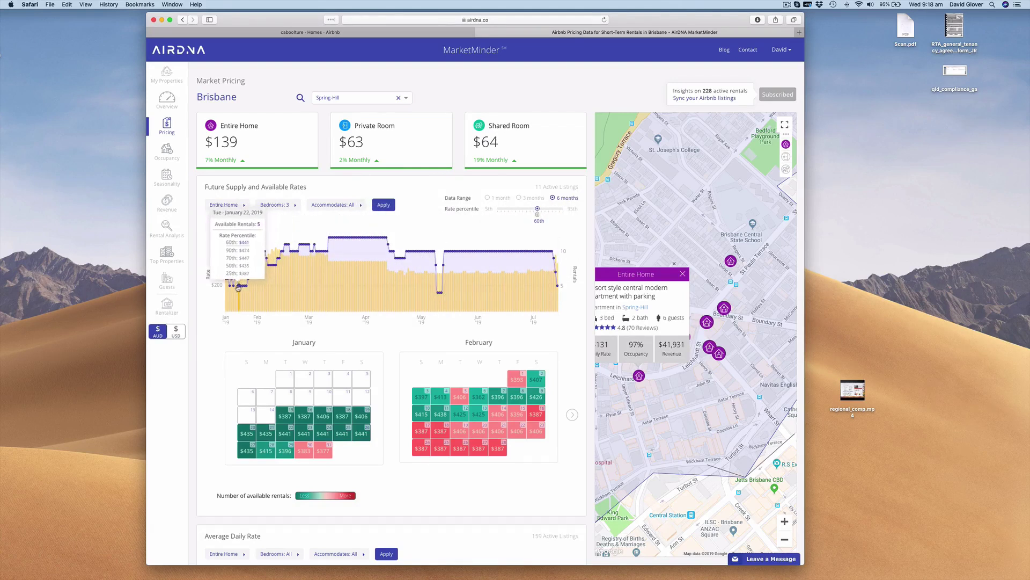
Shorten the future supply chart's data range to 1 month and examine the available rentals and rates in late January
{"action": "left_click", "coordinate": [487, 198]}
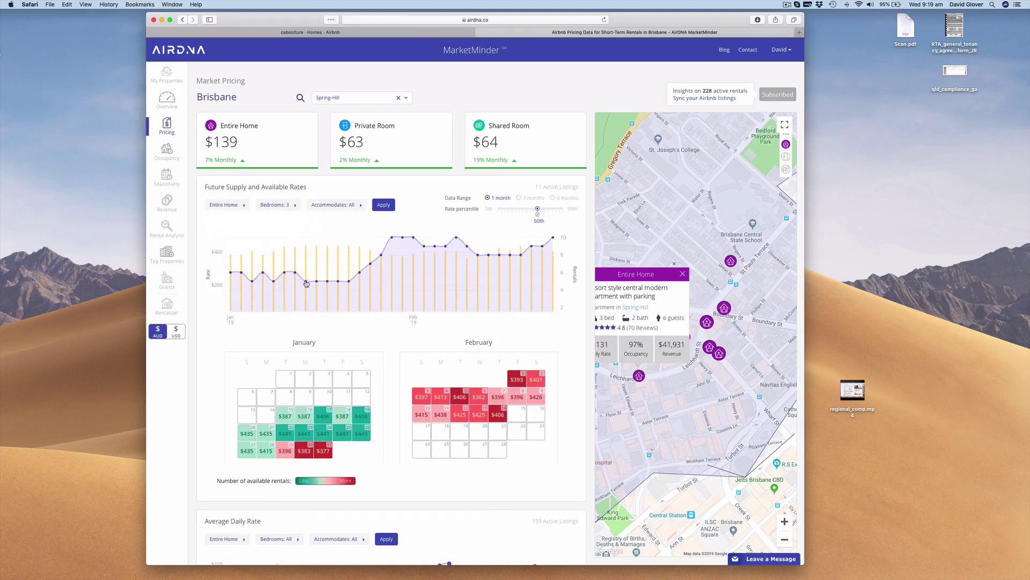
{"action": "mouse_move", "coordinate": [306, 284]}
{"action": "mouse_move", "coordinate": [370, 264]}
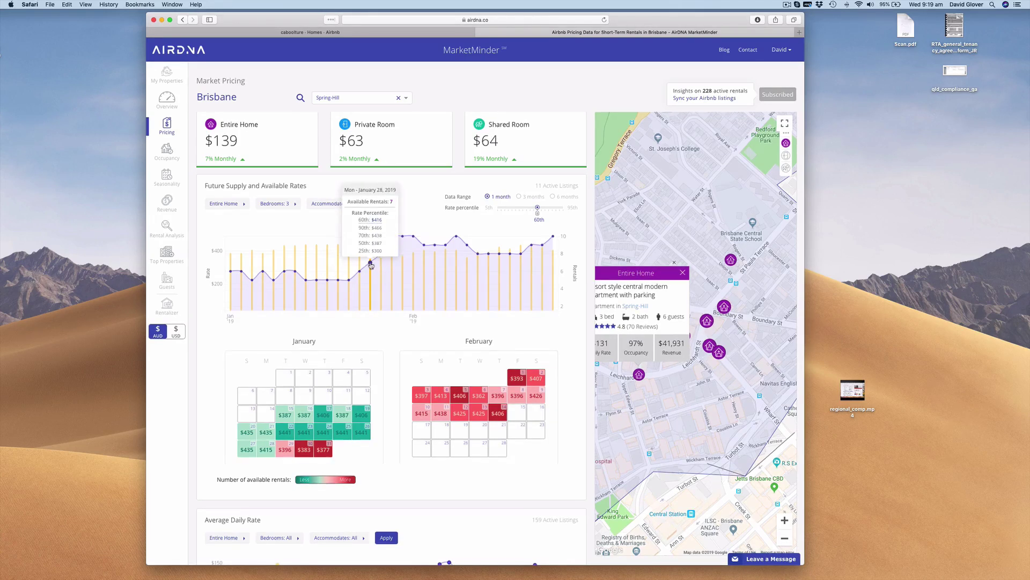
{"action": "scroll", "coordinate": [344, 255], "scroll_direction": "down", "scroll_amount": 1}
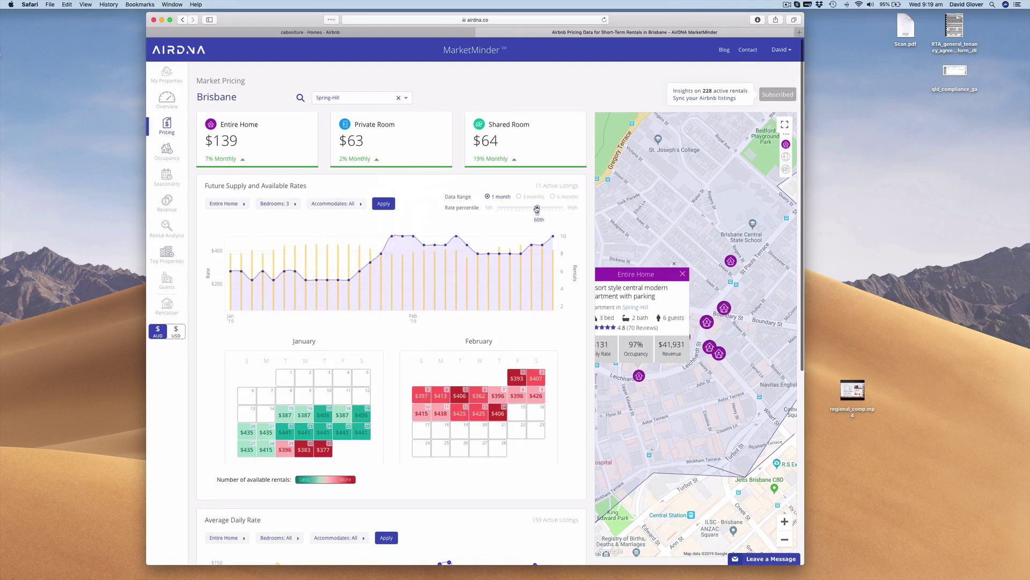
Set the future supply rate percentile to 25th and review the resulting rates in the chart and the January and February calendars
{"action": "left_click_drag", "start_coordinate": [538, 210], "coordinate": [512, 209]}
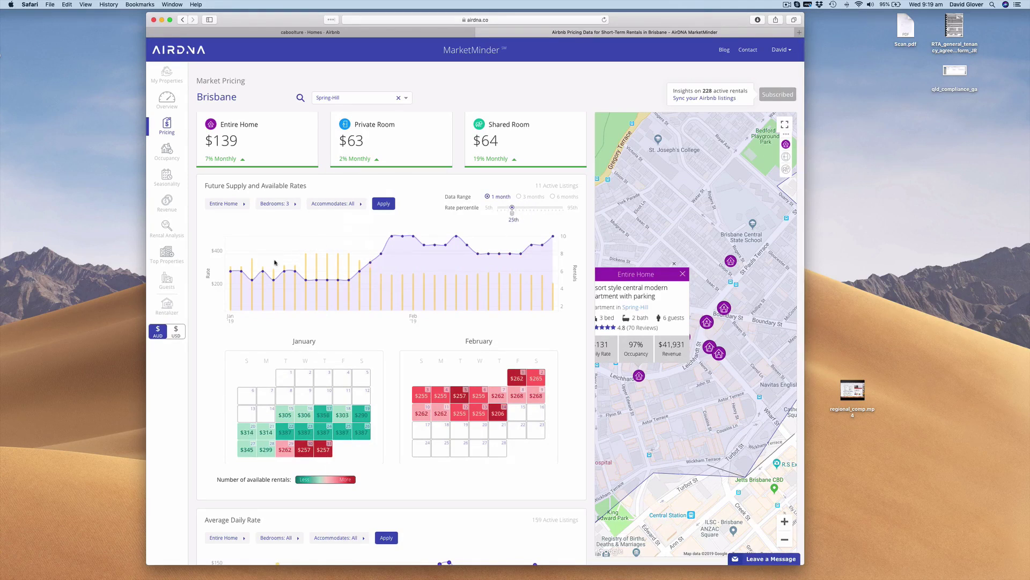
{"action": "mouse_move", "coordinate": [338, 263]}
{"action": "mouse_move", "coordinate": [404, 279]}
{"action": "scroll", "coordinate": [353, 285], "scroll_direction": "down", "scroll_amount": 5}
{"action": "scroll", "coordinate": [353, 284], "scroll_direction": "up", "scroll_amount": 5}
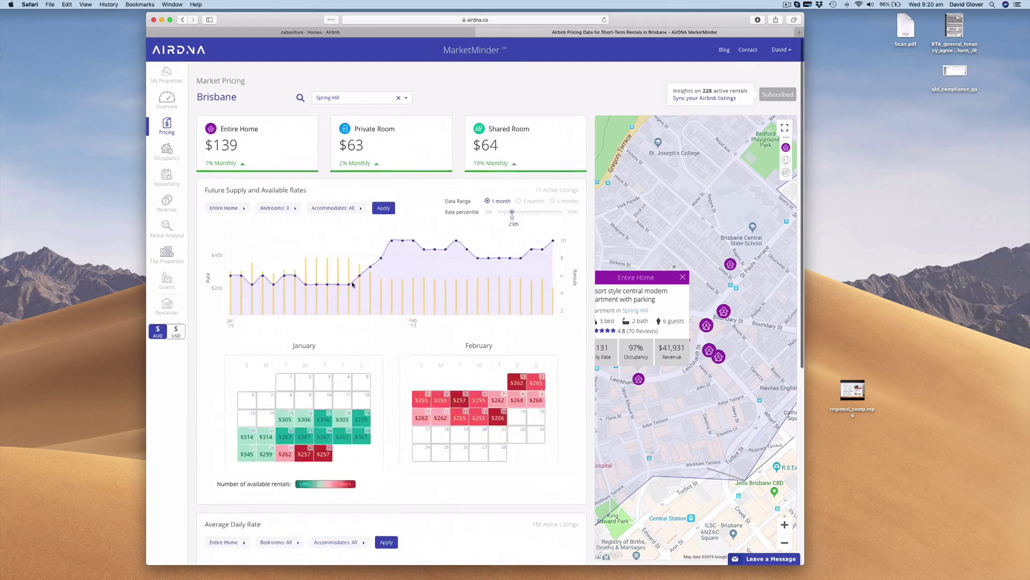
{"action": "scroll", "coordinate": [353, 284], "scroll_direction": "down", "scroll_amount": 1}
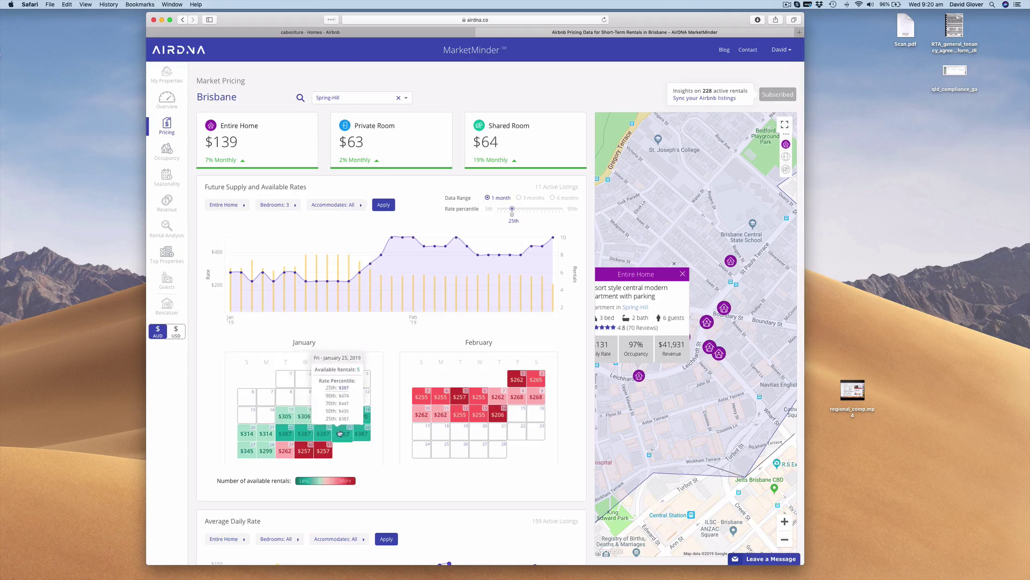
{"action": "scroll", "coordinate": [371, 427], "scroll_direction": "down", "scroll_amount": 3}
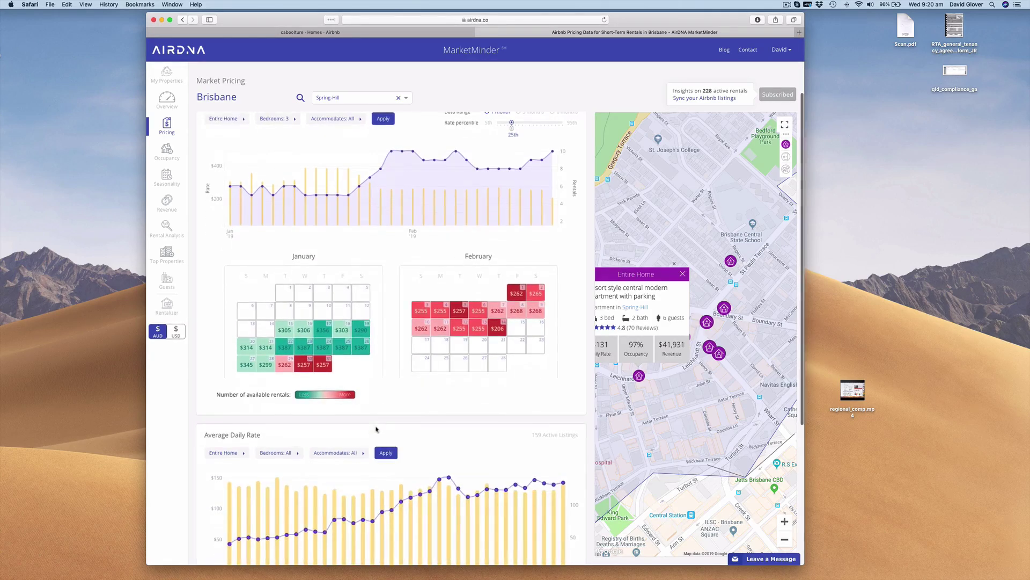
{"action": "scroll", "coordinate": [376, 429], "scroll_direction": "up", "scroll_amount": 3}
{"action": "scroll", "coordinate": [376, 429], "scroll_direction": "up", "scroll_amount": 1}
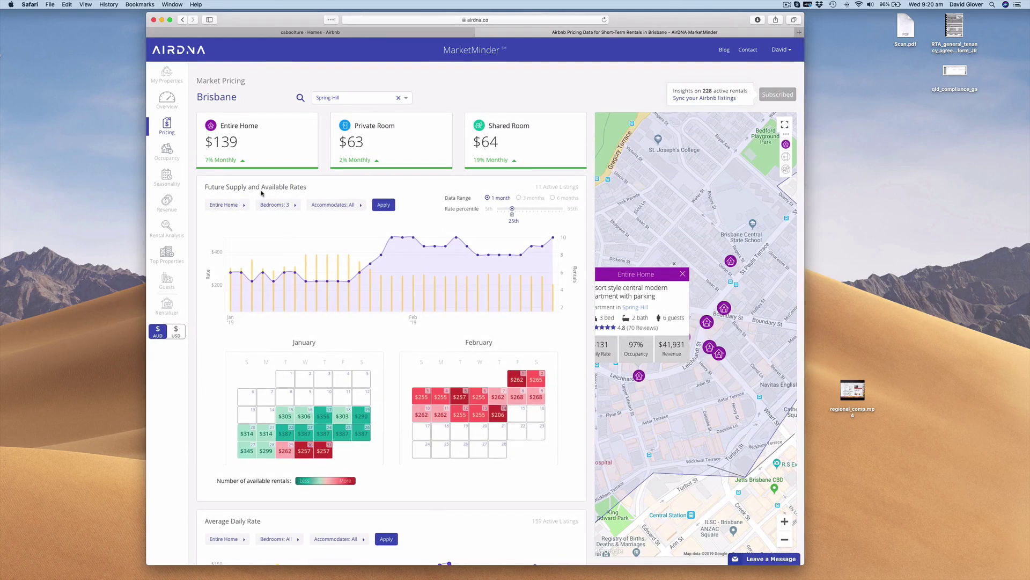
Open Spring-Hill's market occupancy data and add the 90th percentile line to the Historical Occupancy Rates chart
{"action": "left_click", "coordinate": [166, 153]}
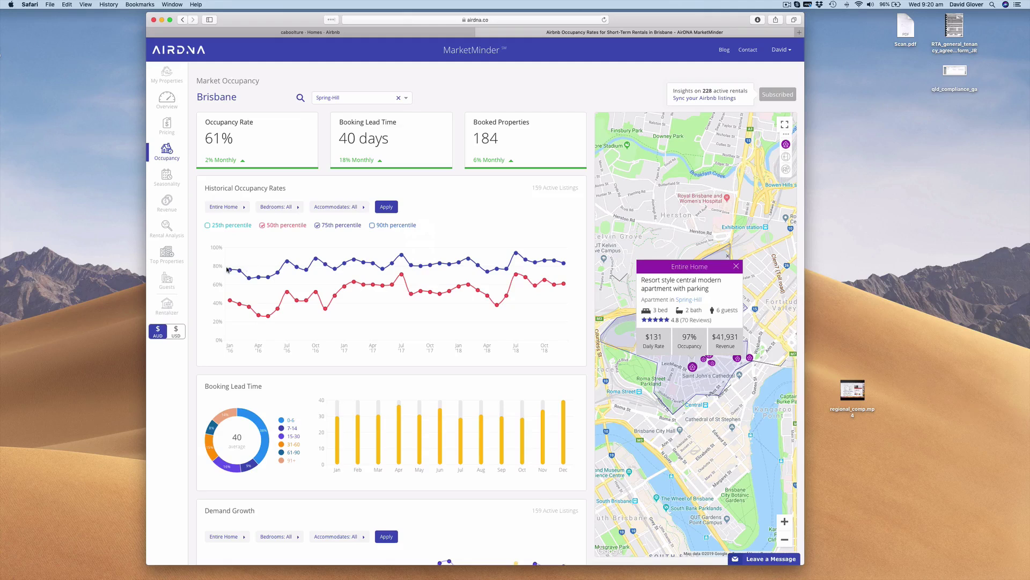
{"action": "left_click", "coordinate": [372, 225]}
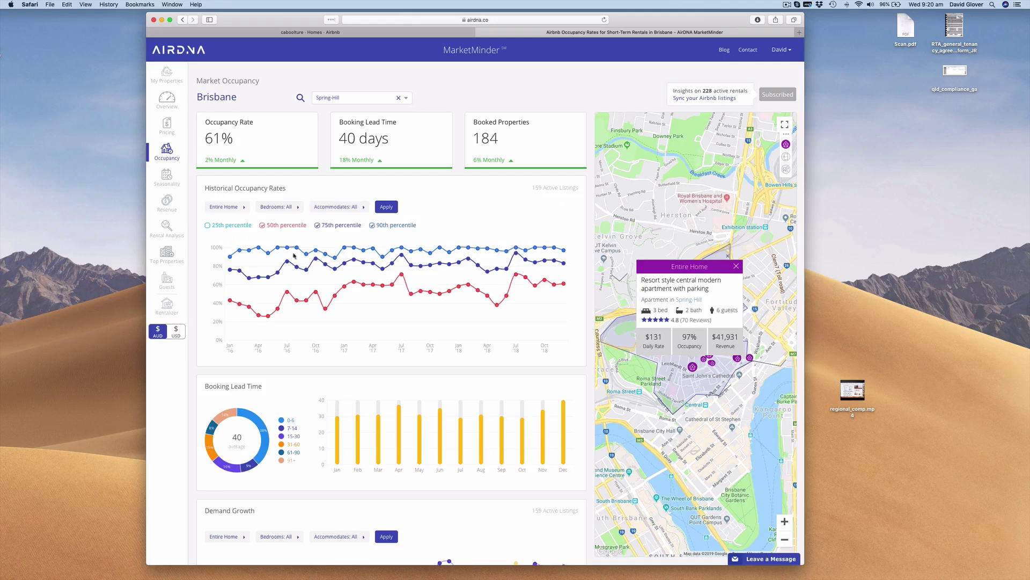
{"action": "left_click", "coordinate": [372, 226]}
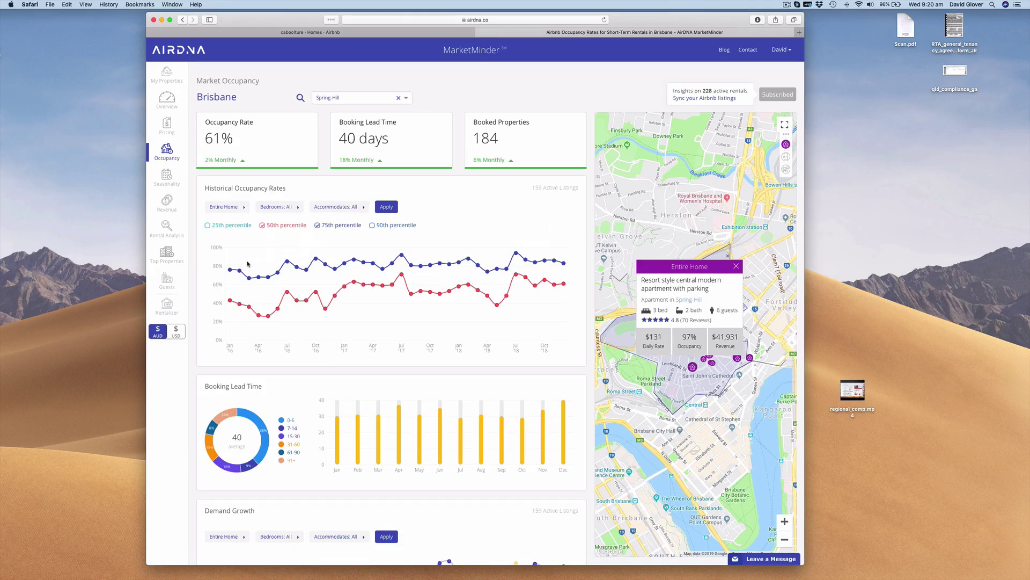
{"action": "left_click", "coordinate": [372, 226]}
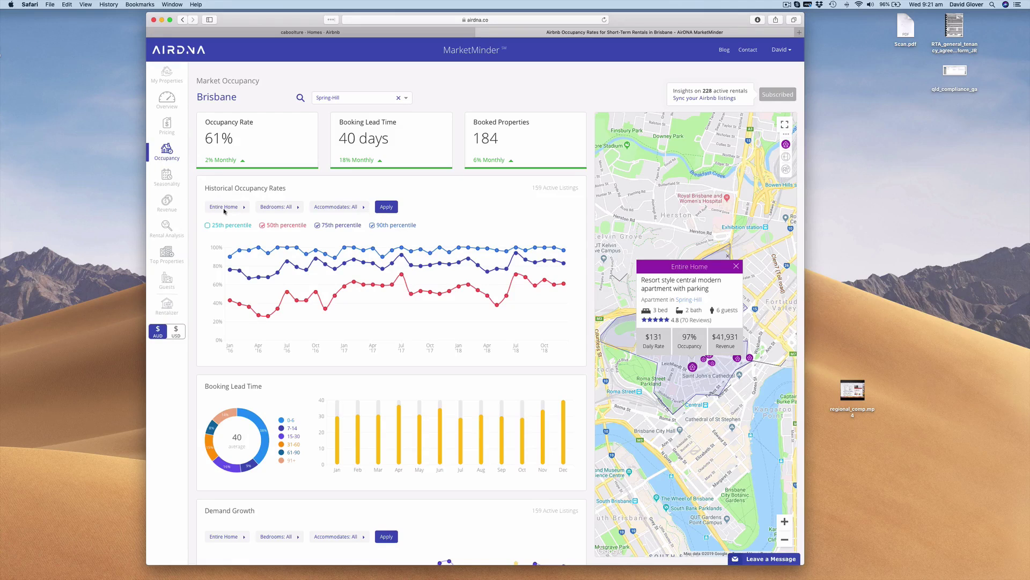
Filter the Historical Occupancy Rates chart to exactly 3 bedrooms, apply it, and inspect the percentile lines for 2018
{"action": "left_click", "coordinate": [288, 211]}
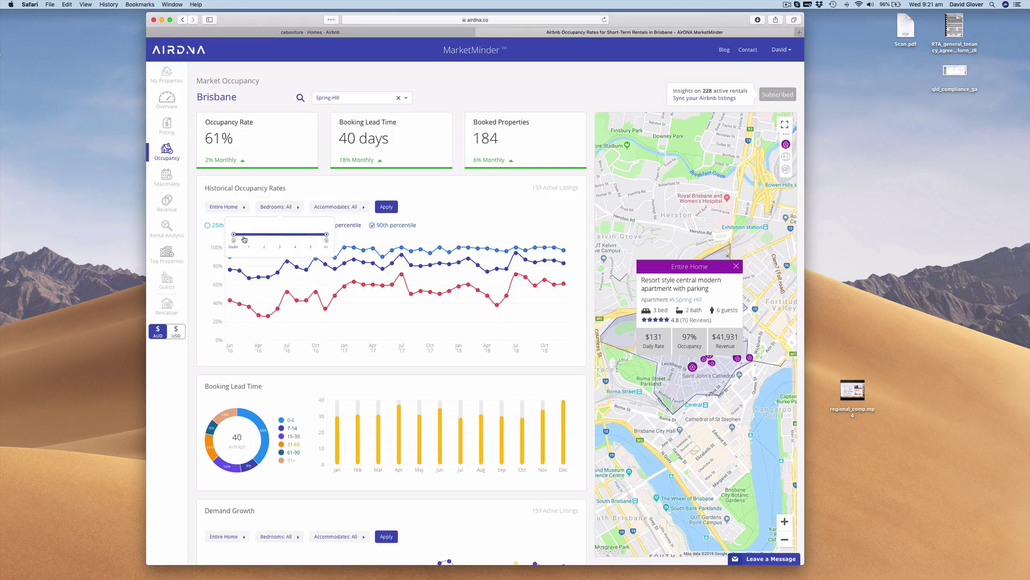
{"action": "left_click_drag", "start_coordinate": [240, 238], "coordinate": [280, 238]}
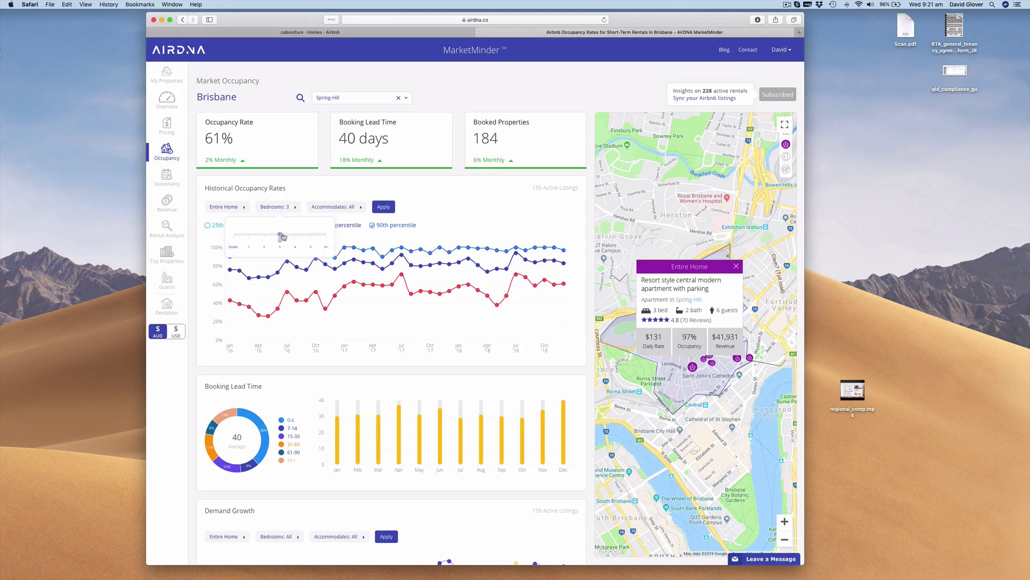
{"action": "left_click", "coordinate": [383, 206]}
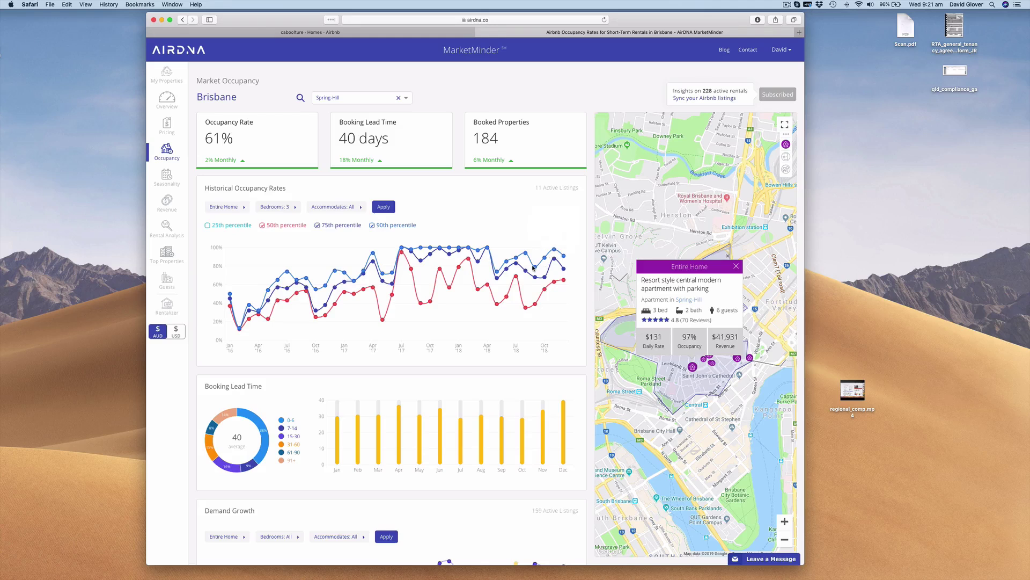
{"action": "mouse_move", "coordinate": [516, 258]}
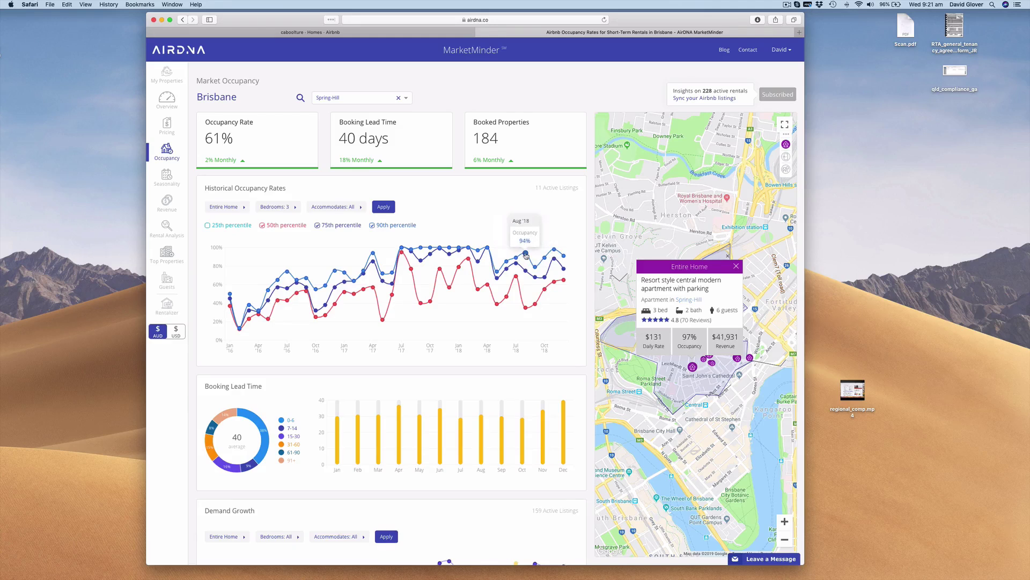
{"action": "mouse_move", "coordinate": [563, 257]}
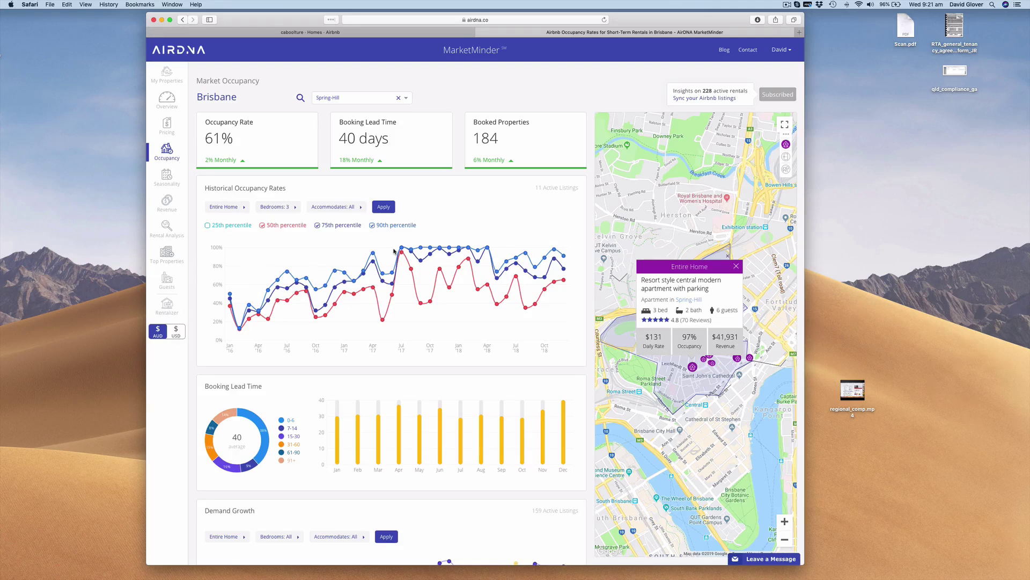
Dismiss the map's listing details and review Spring-Hill's top 3-bedroom entire homes by annual revenue, average daily rate and reviews
{"action": "left_click", "coordinate": [736, 267]}
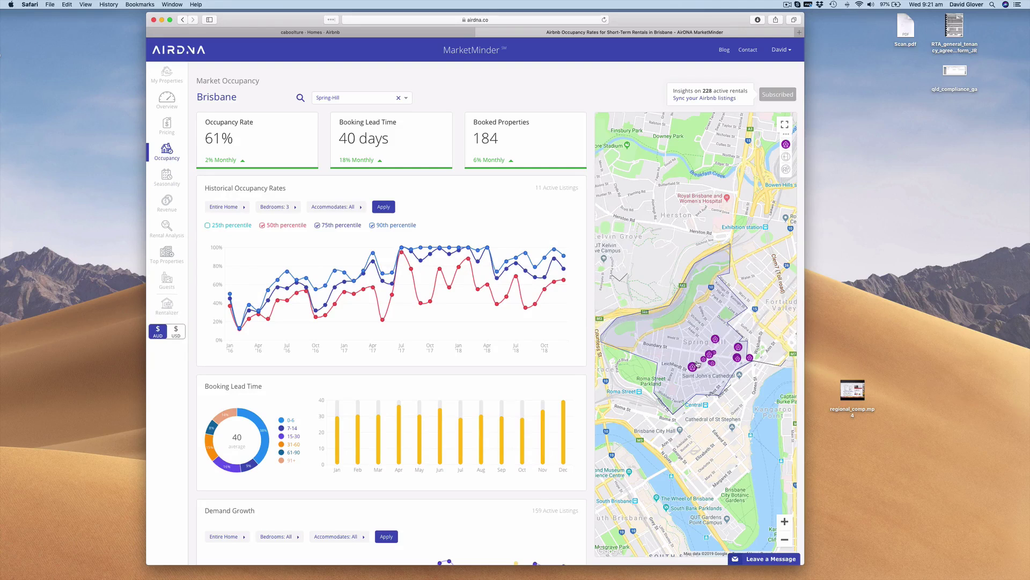
{"action": "left_click", "coordinate": [166, 279]}
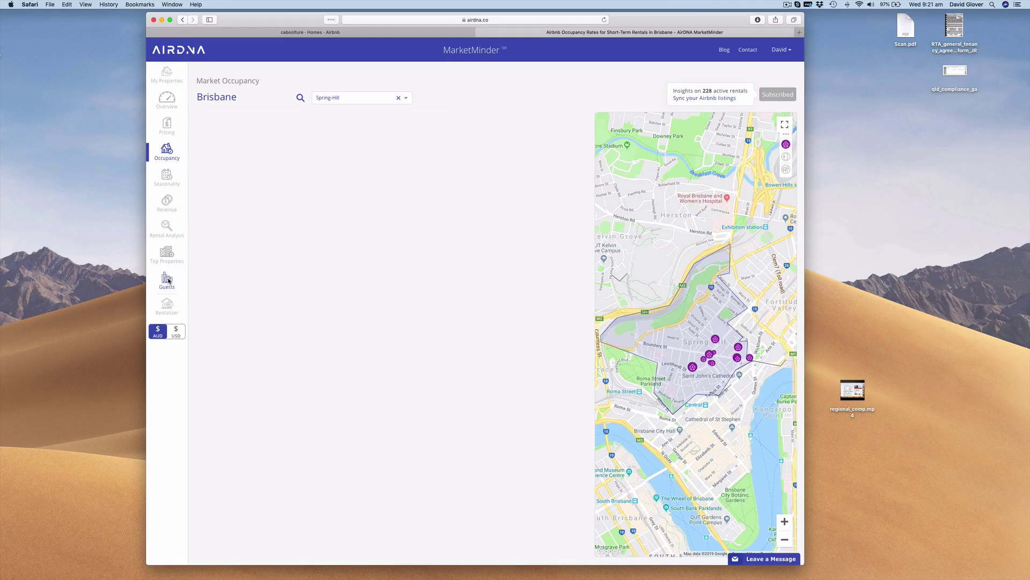
{"action": "left_click", "coordinate": [167, 255]}
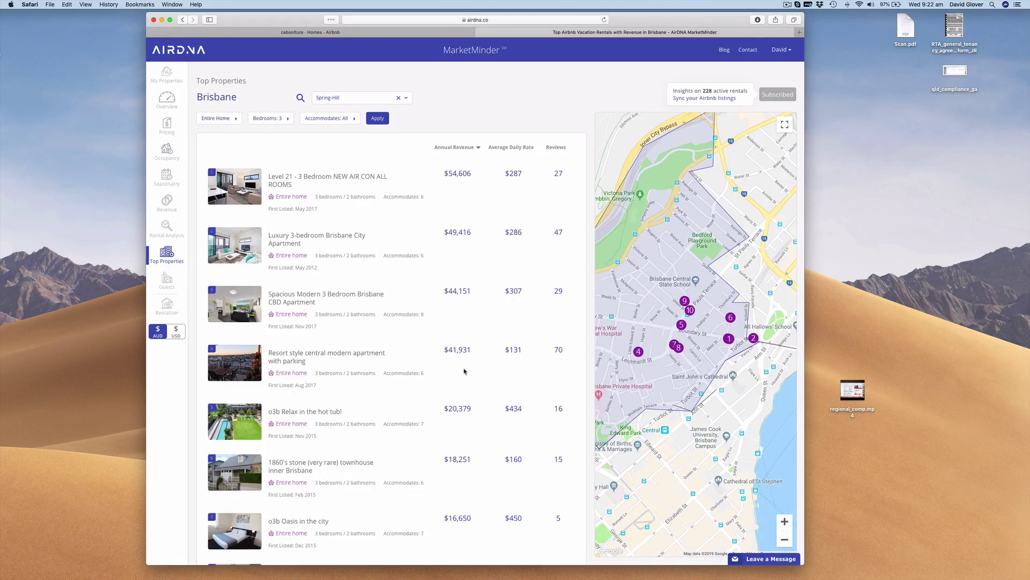
{"action": "scroll", "coordinate": [451, 378], "scroll_direction": "down", "scroll_amount": 3}
{"action": "scroll", "coordinate": [452, 378], "scroll_direction": "down", "scroll_amount": 2}
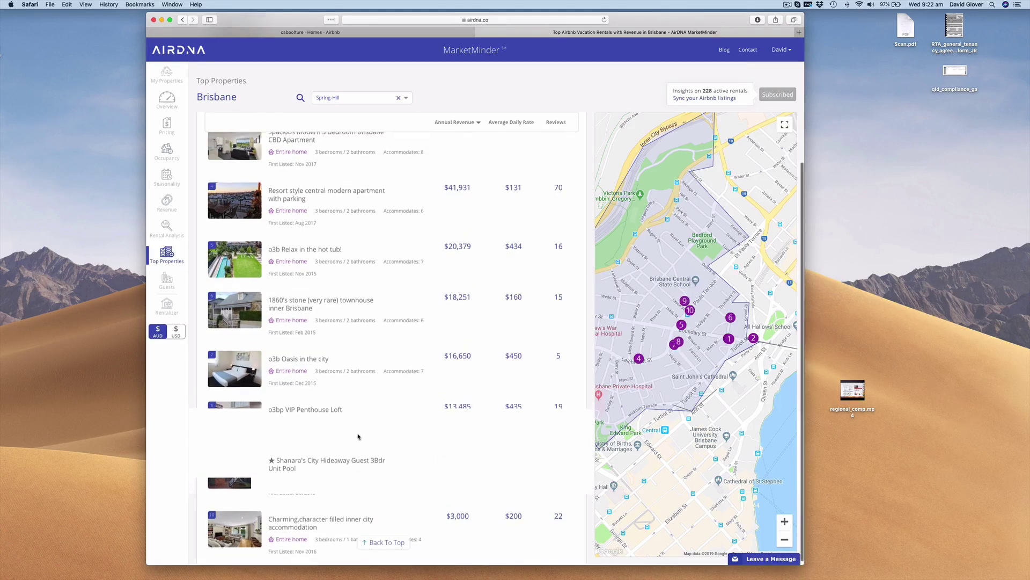
{"action": "scroll", "coordinate": [432, 451], "scroll_direction": "up", "scroll_amount": 3}
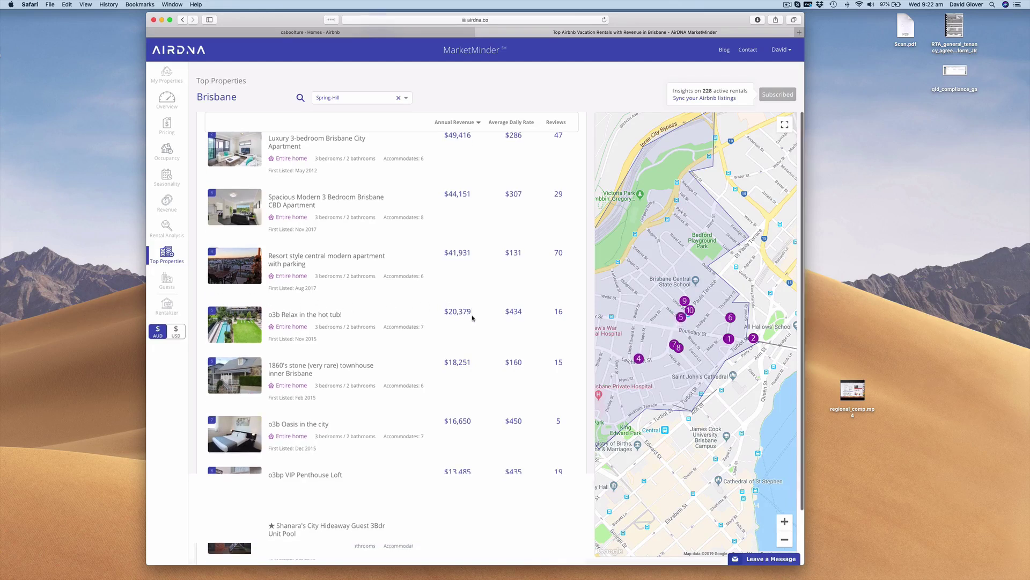
{"action": "scroll", "coordinate": [458, 328], "scroll_direction": "up", "scroll_amount": 3}
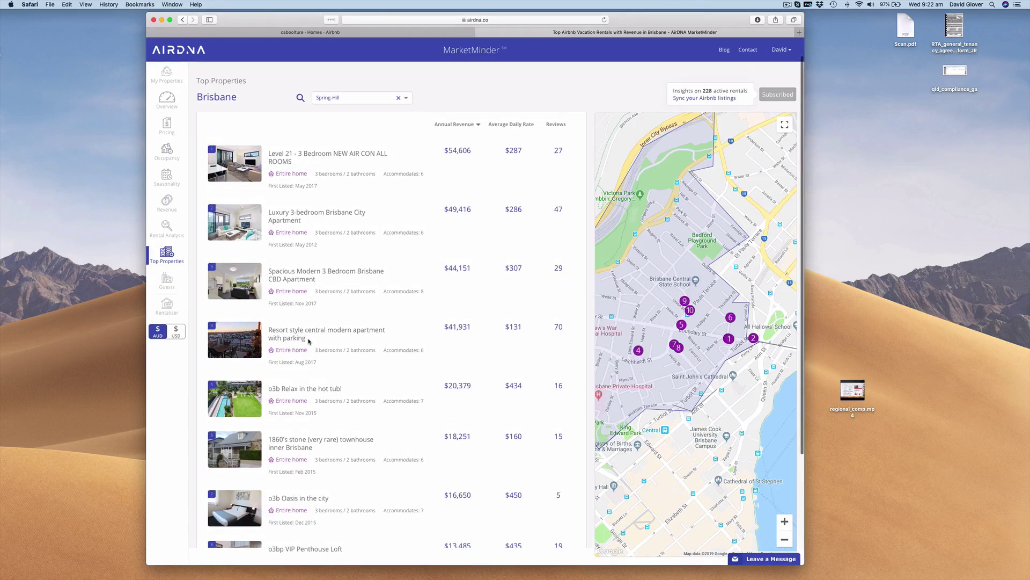
Review Spring-Hill's top entire homes across all bedroom counts, and filter the list to exactly 3 bedrooms
{"action": "scroll", "coordinate": [424, 402], "scroll_direction": "down", "scroll_amount": 5}
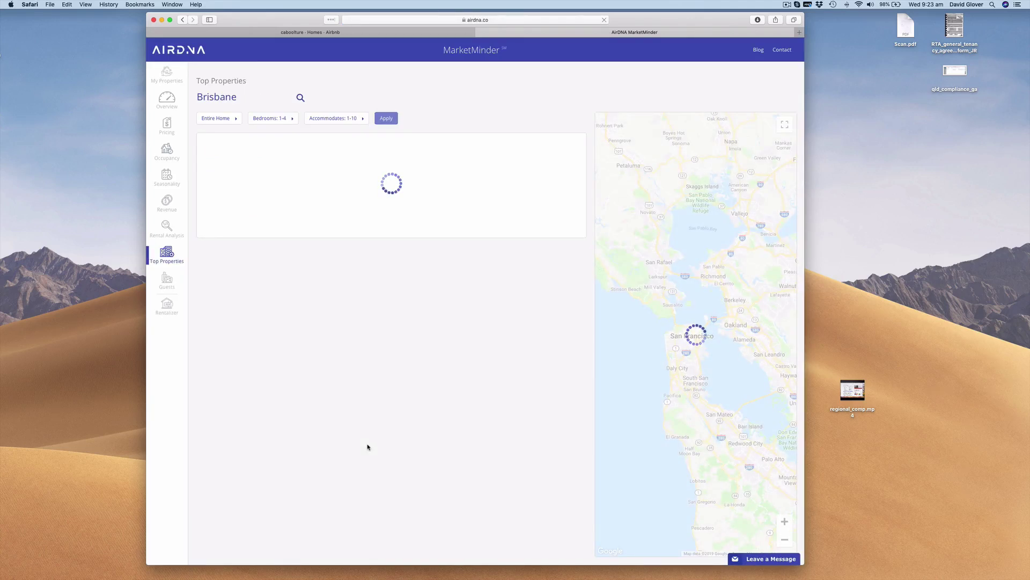
{"action": "scroll", "coordinate": [367, 446], "scroll_direction": "down", "scroll_amount": 1}
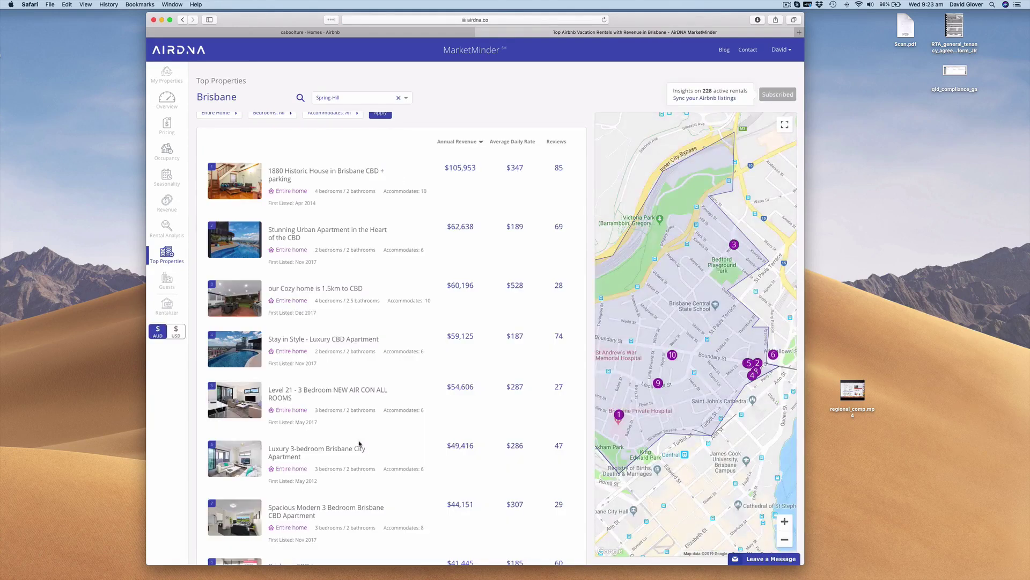
{"action": "scroll", "coordinate": [359, 444], "scroll_direction": "down", "scroll_amount": 3}
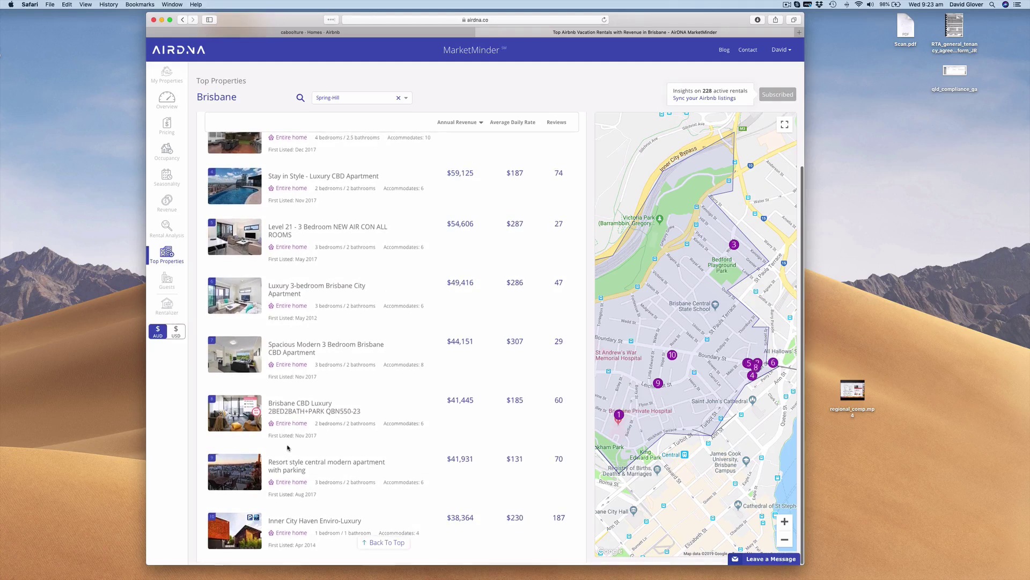
{"action": "scroll", "coordinate": [288, 447], "scroll_direction": "up", "scroll_amount": 3}
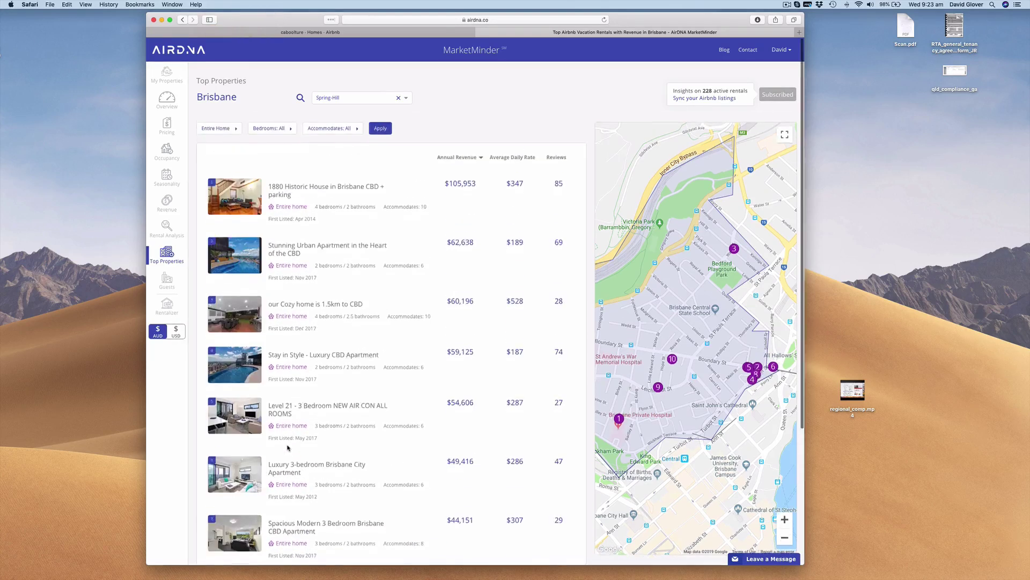
{"action": "scroll", "coordinate": [288, 447], "scroll_direction": "down", "scroll_amount": 1}
{"action": "left_click", "coordinate": [271, 118]}
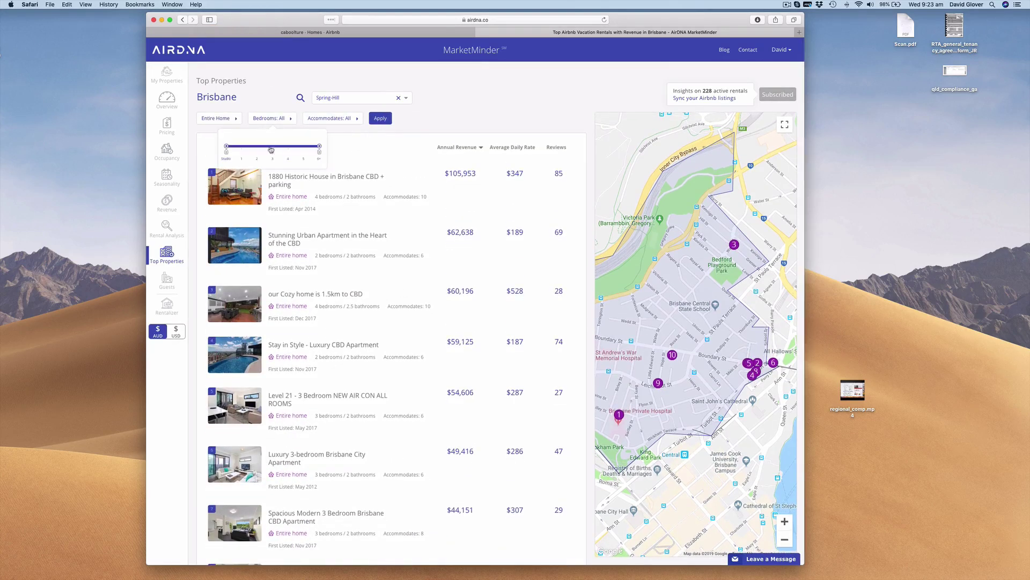
{"action": "left_click_drag", "start_coordinate": [227, 149], "coordinate": [273, 150]}
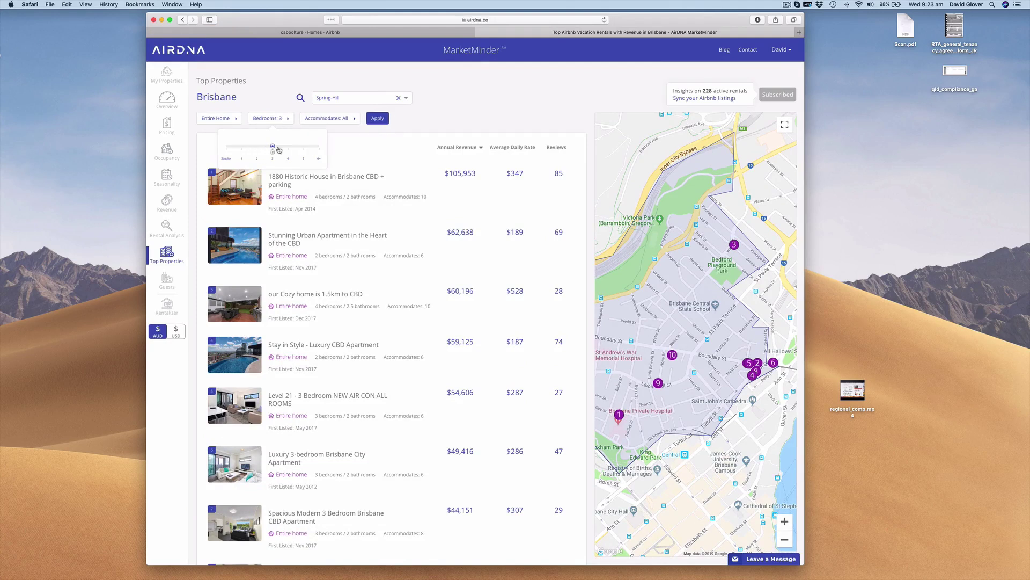
{"action": "left_click", "coordinate": [378, 119]}
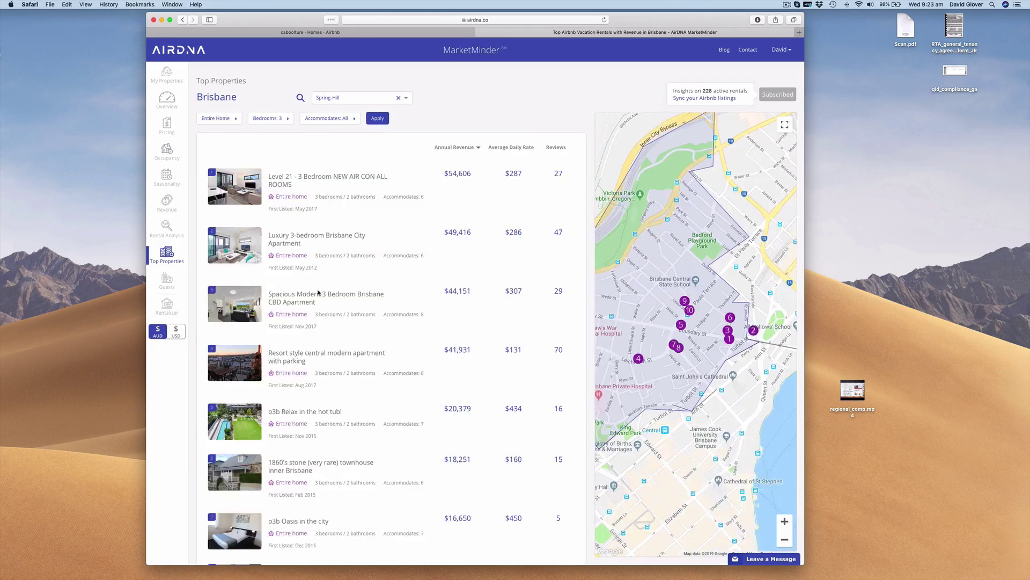
Compare annual revenue, average daily rate and review counts across Spring-Hill's full list of 3-bedroom entire homes
{"action": "scroll", "coordinate": [317, 289], "scroll_direction": "down", "scroll_amount": 2}
{"action": "scroll", "coordinate": [329, 299], "scroll_direction": "down", "scroll_amount": 5}
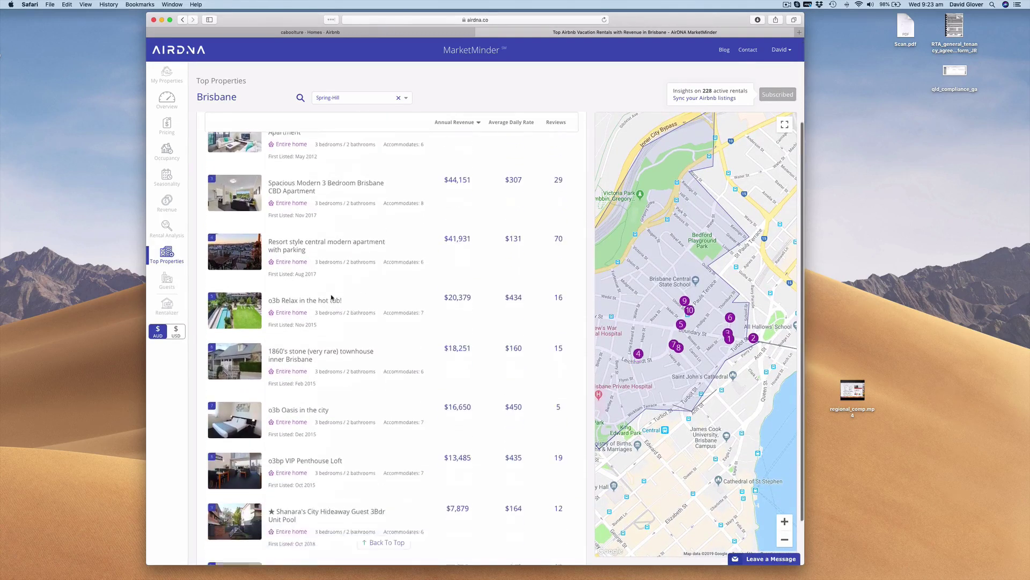
{"action": "scroll", "coordinate": [330, 299], "scroll_direction": "down", "scroll_amount": 1}
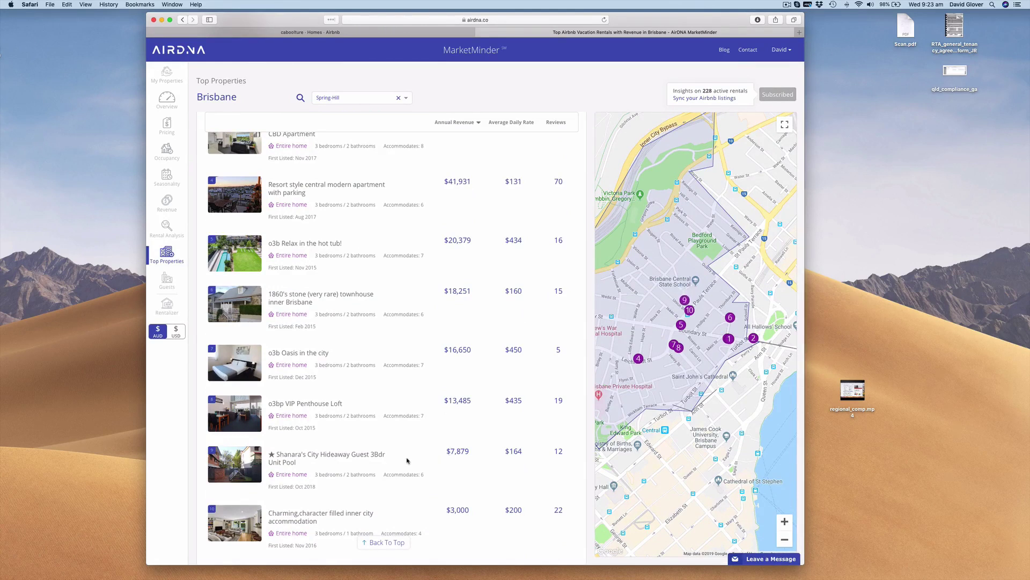
{"action": "scroll", "coordinate": [408, 461], "scroll_direction": "up", "scroll_amount": 1}
{"action": "scroll", "coordinate": [407, 461], "scroll_direction": "down", "scroll_amount": 1}
{"action": "scroll", "coordinate": [507, 214], "scroll_direction": "up", "scroll_amount": 1}
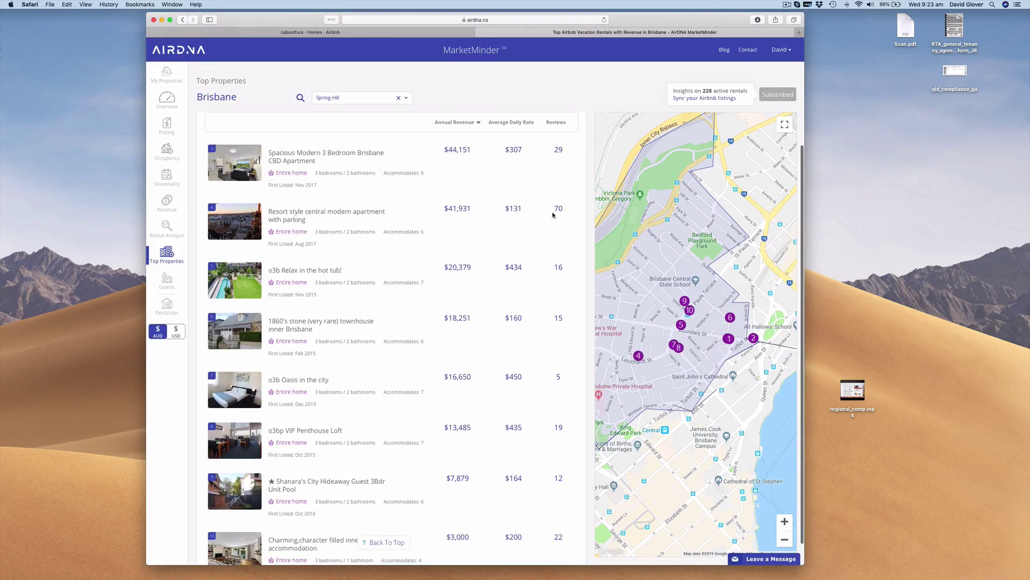
{"action": "scroll", "coordinate": [483, 226], "scroll_direction": "up", "scroll_amount": 5}
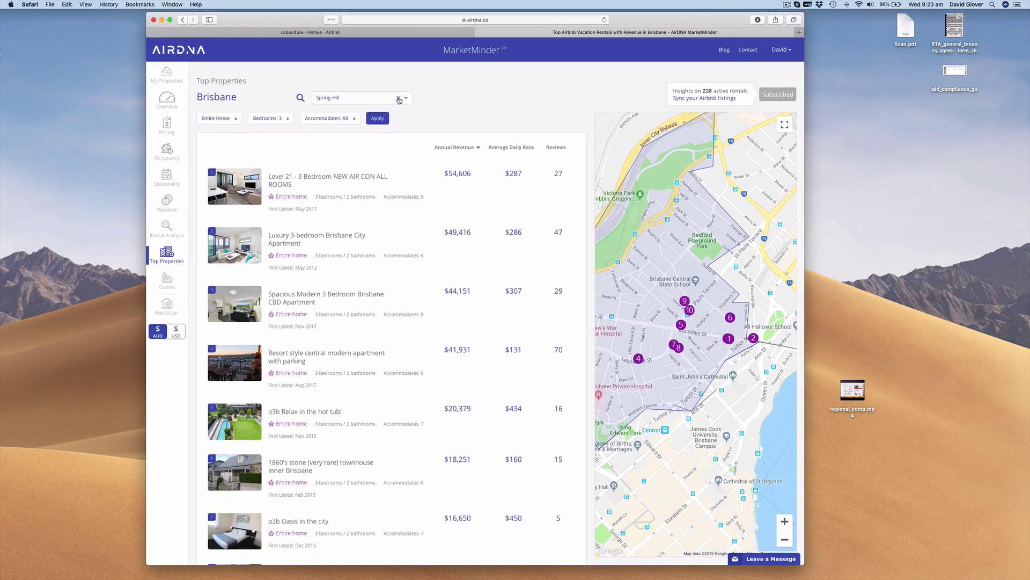
Replace the Spring-Hill neighborhood with Caboolture for the Brisbane top properties
{"action": "left_click", "coordinate": [398, 100]}
{"action": "left_click", "coordinate": [332, 98]}
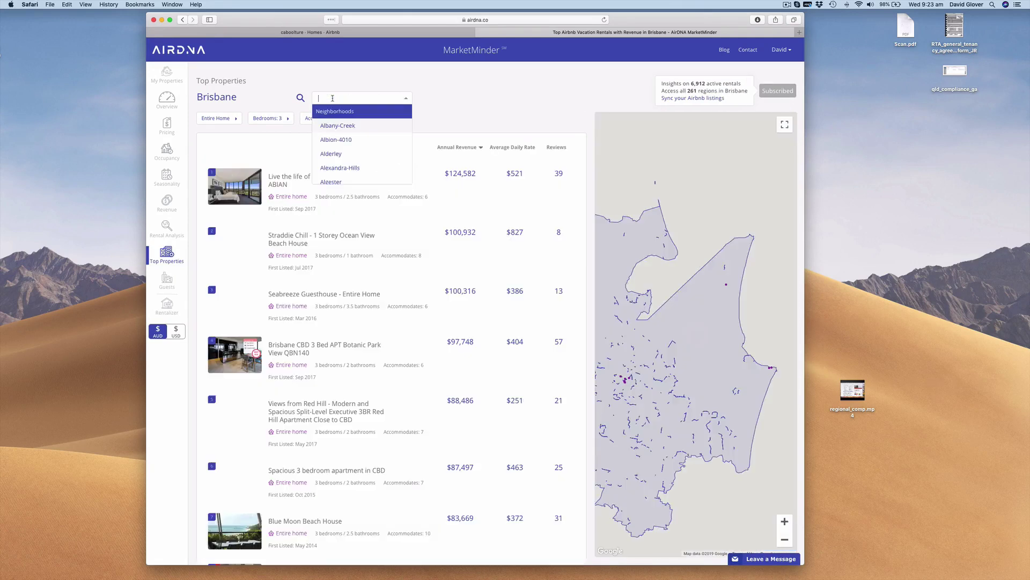
{"action": "type", "text": "cab"}
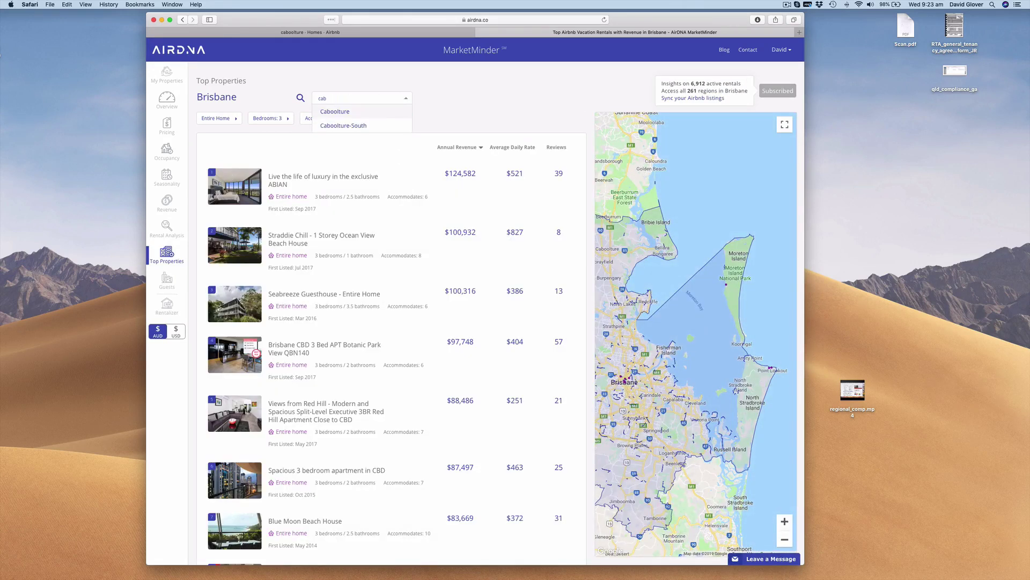
{"action": "left_click", "coordinate": [335, 113]}
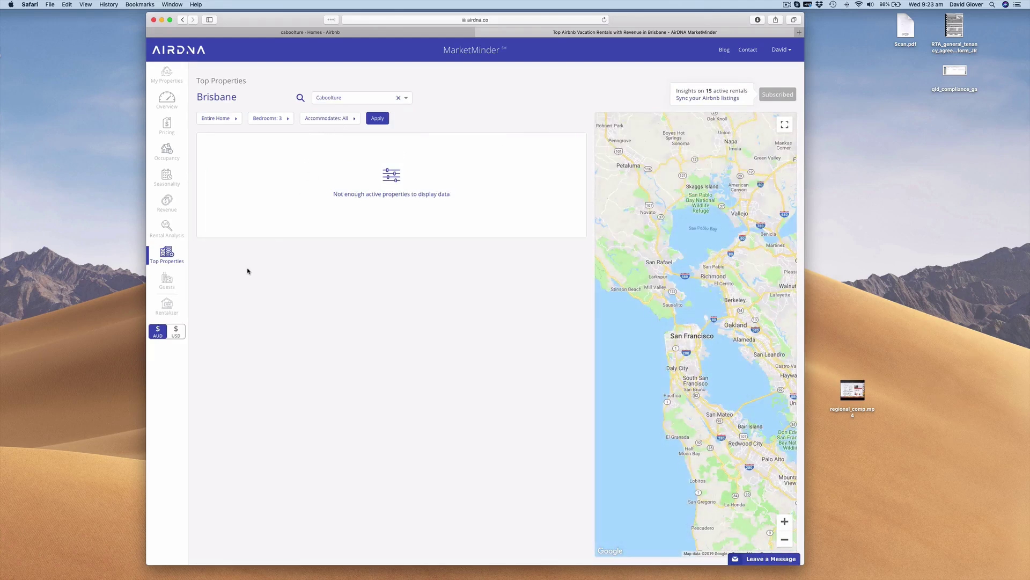
Open Caboolture's market overview and inspect its active rentals and the entire-home listings near the town centre on the map
{"action": "left_click", "coordinate": [167, 99]}
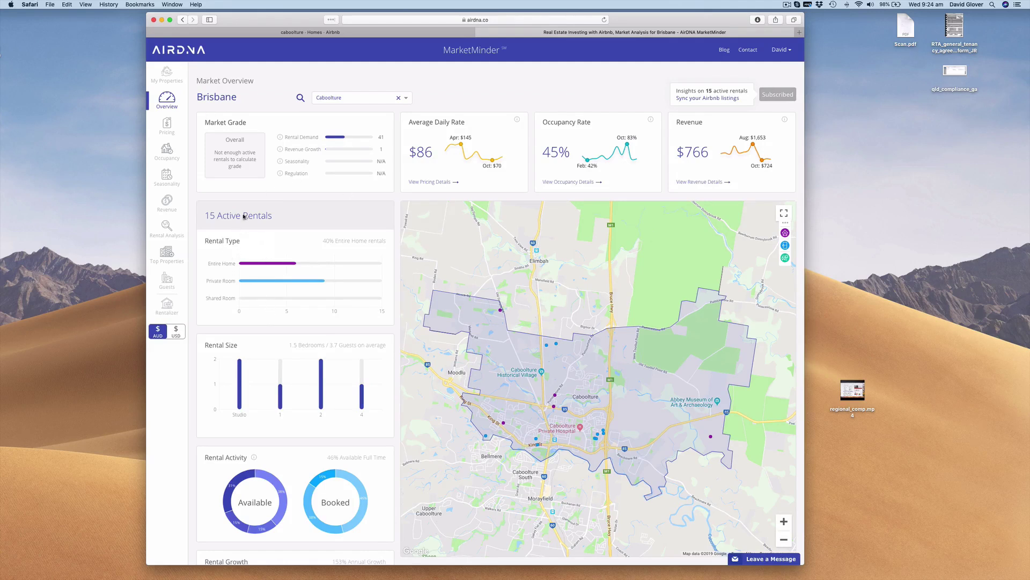
{"action": "mouse_move", "coordinate": [274, 266]}
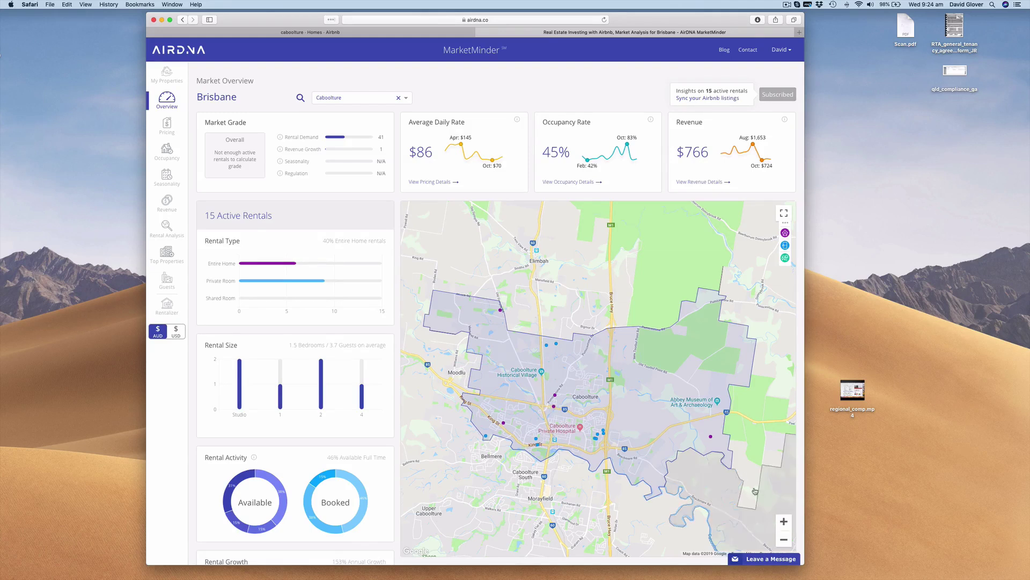
{"action": "left_click", "coordinate": [784, 522]}
{"action": "left_click", "coordinate": [783, 521]}
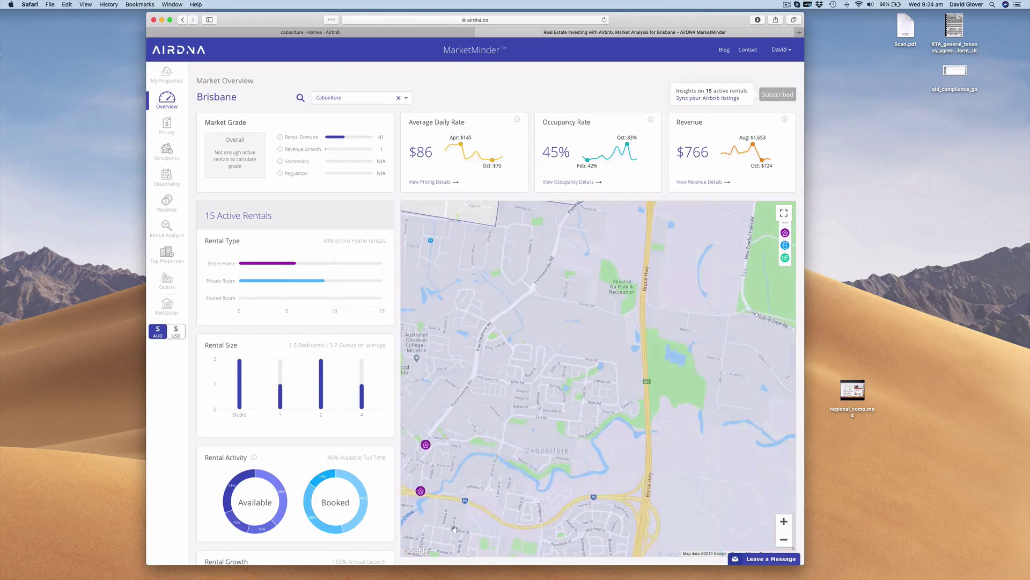
{"action": "double_click", "coordinate": [436, 499]}
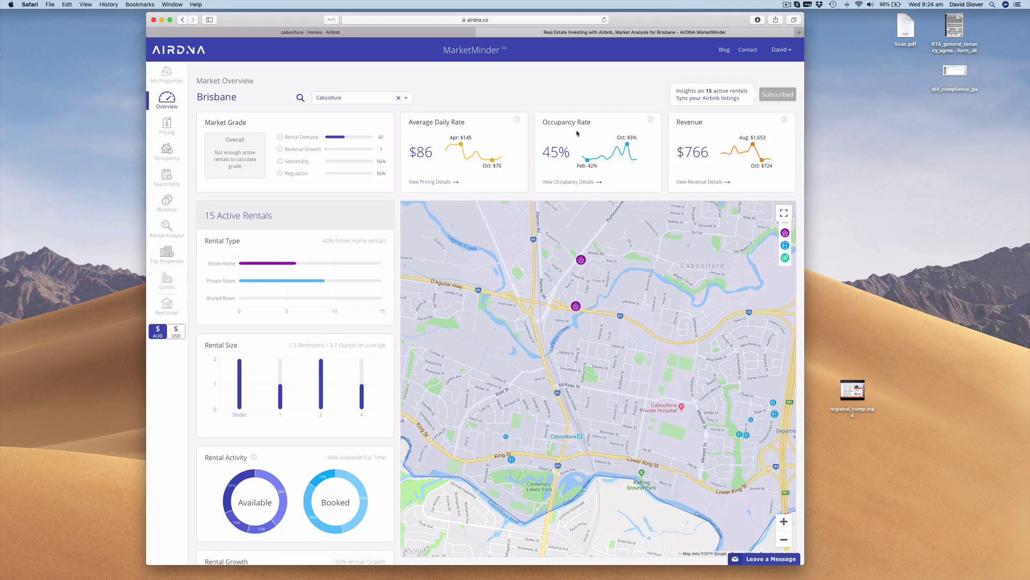
{"action": "scroll", "coordinate": [589, 88], "scroll_direction": "down", "scroll_amount": 1}
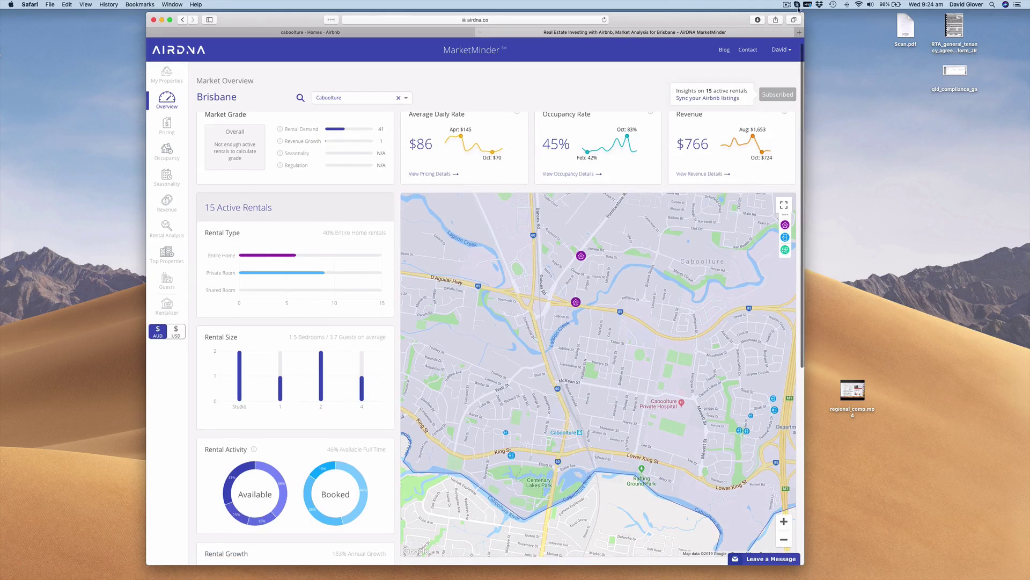
{"action": "left_click", "coordinate": [788, 5]}
{"action": "left_click", "coordinate": [788, 66]}
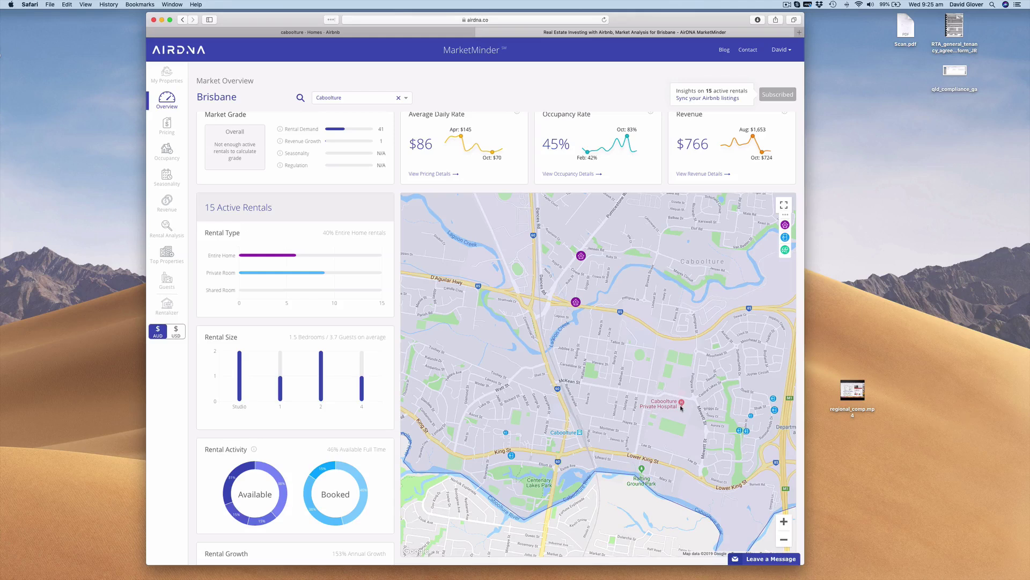
Examine Caboolture's location on the overview map relative to Brisbane, Bribie Island and the Sunshine Coast
{"action": "left_click_drag", "start_coordinate": [574, 419], "coordinate": [584, 357]}
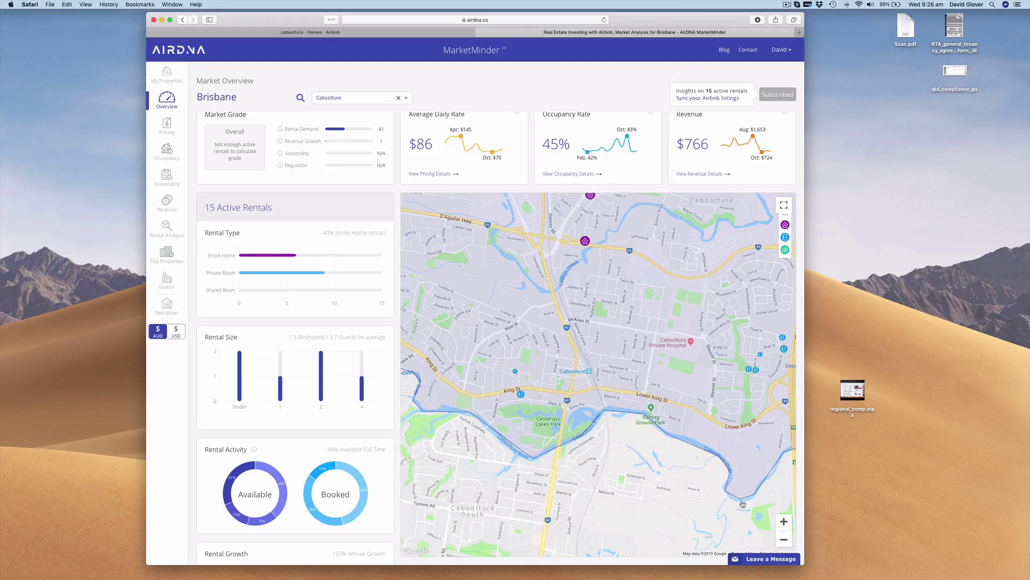
{"action": "left_click", "coordinate": [784, 538]}
{"action": "left_click", "coordinate": [785, 538]}
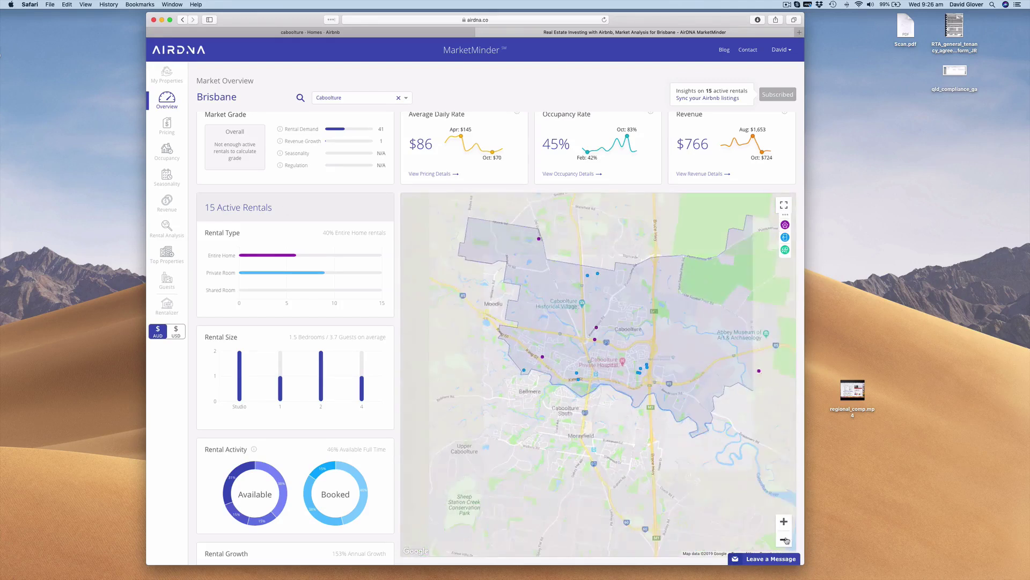
{"action": "left_click", "coordinate": [785, 539]}
{"action": "left_click", "coordinate": [784, 538]}
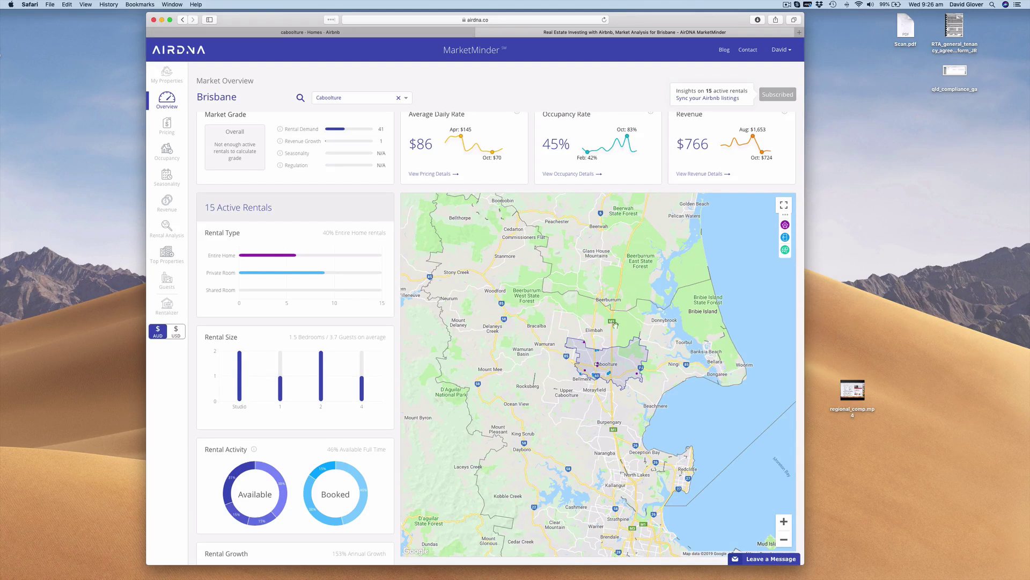
{"action": "scroll", "coordinate": [615, 324], "scroll_direction": "up", "scroll_amount": 5}
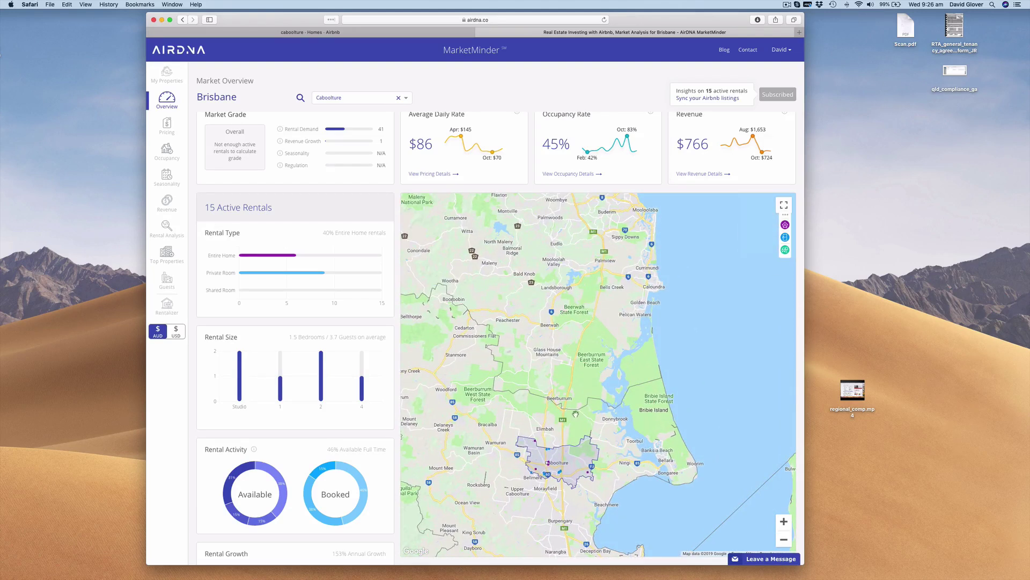
{"action": "scroll", "coordinate": [575, 413], "scroll_direction": "down", "scroll_amount": 5}
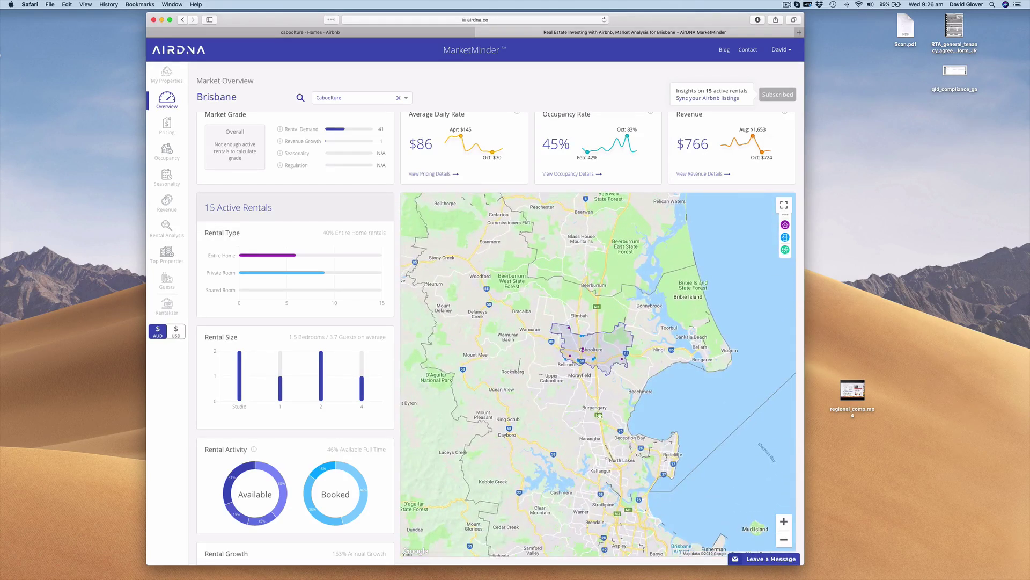
{"action": "scroll", "coordinate": [599, 416], "scroll_direction": "down", "scroll_amount": 2}
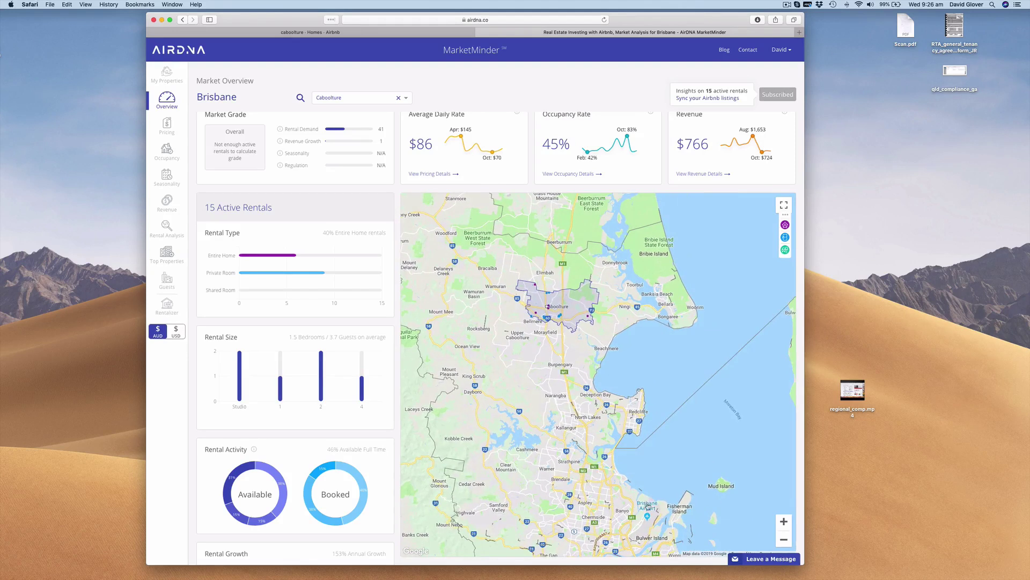
{"action": "left_click_drag", "start_coordinate": [570, 309], "coordinate": [559, 485]}
{"action": "left_click_drag", "start_coordinate": [546, 437], "coordinate": [567, 305]}
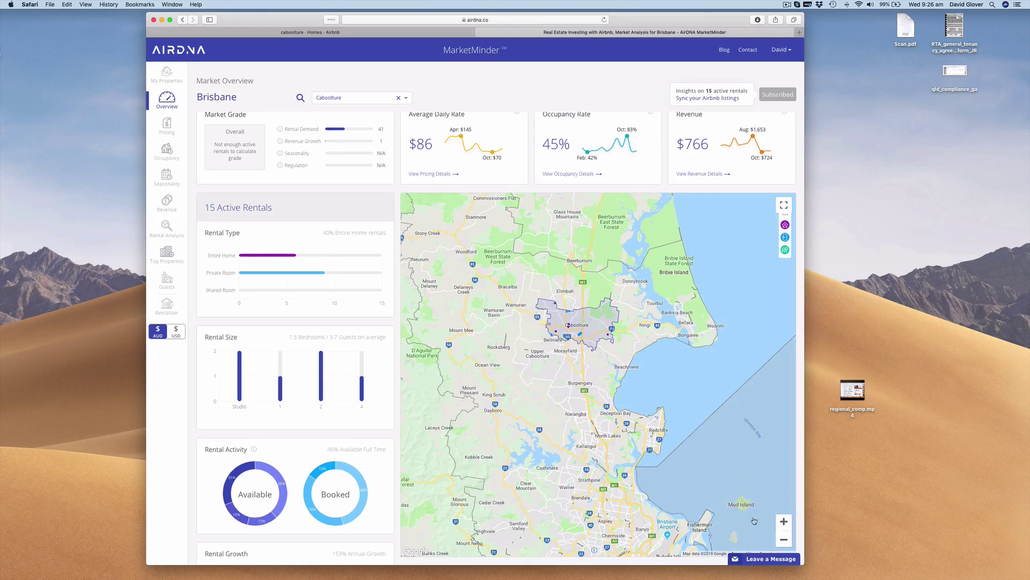
{"action": "left_click", "coordinate": [784, 539]}
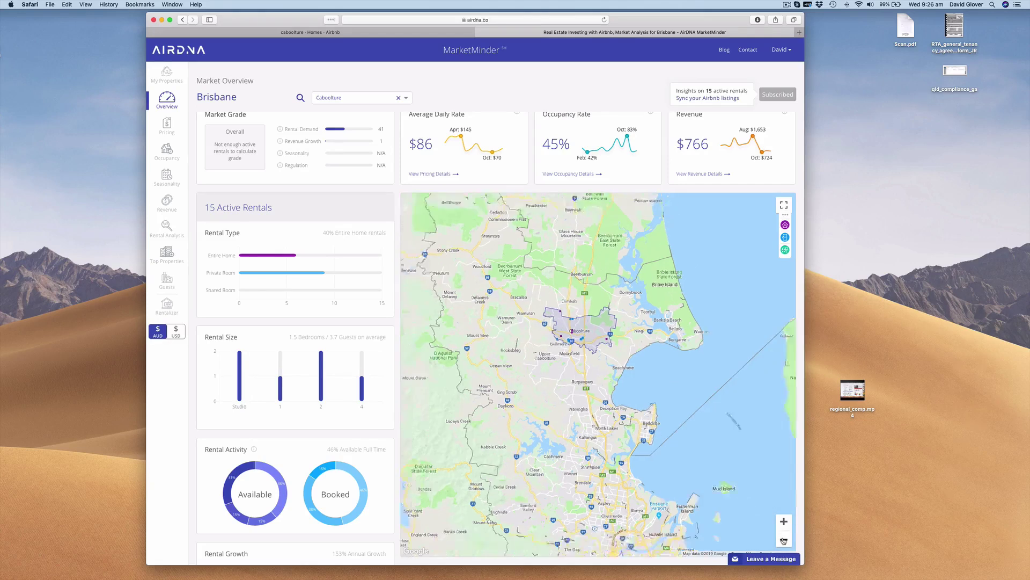
{"action": "scroll", "coordinate": [571, 348], "scroll_direction": "up", "scroll_amount": 2}
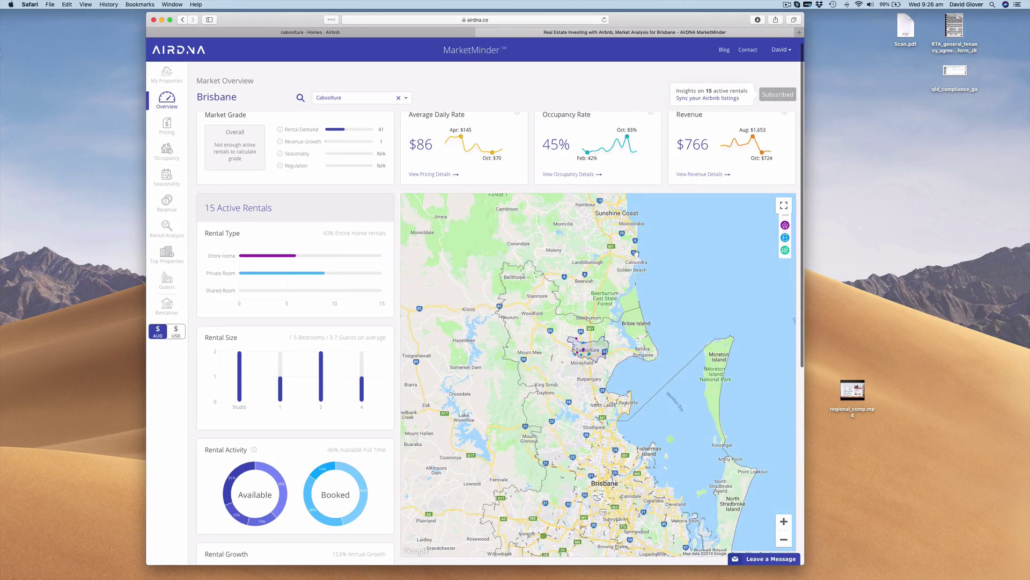
{"action": "scroll", "coordinate": [595, 478], "scroll_direction": "up", "scroll_amount": 2}
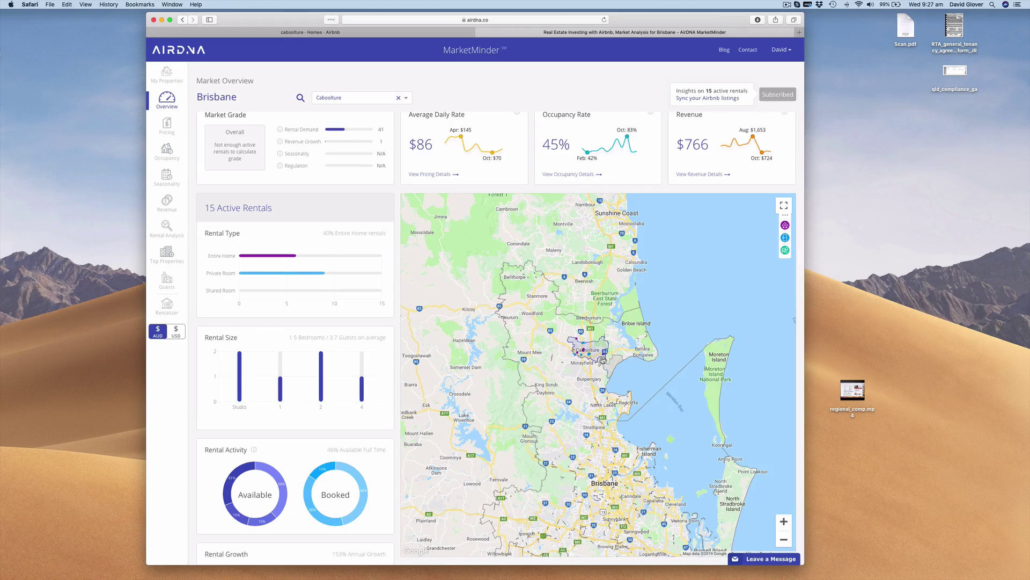
Open Caboolture's market pricing and filter Future Supply and Available Rates to entire homes with 3 to 6+ bedrooms
{"action": "left_click", "coordinate": [167, 126]}
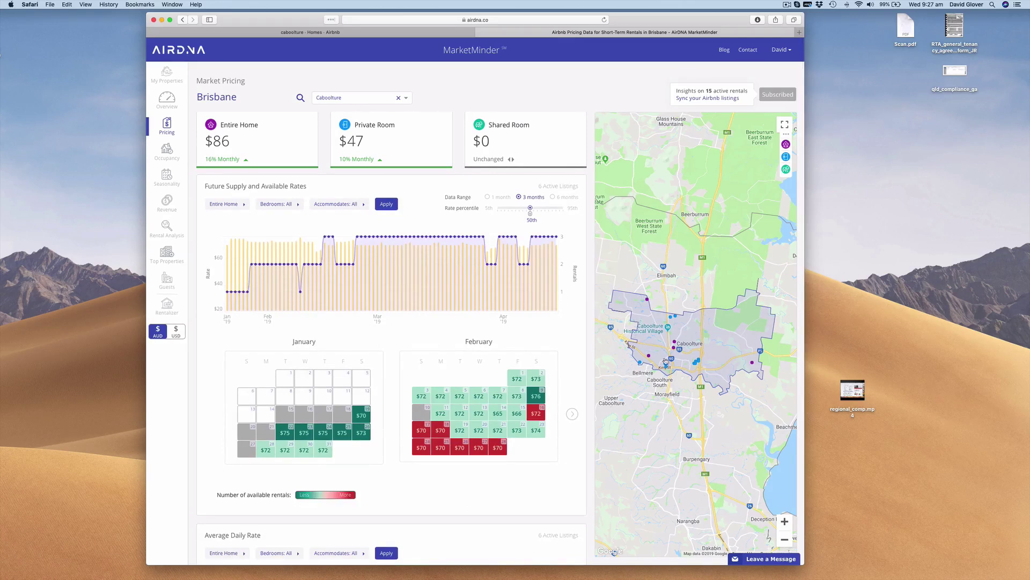
{"action": "scroll", "coordinate": [707, 440], "scroll_direction": "down", "scroll_amount": 2}
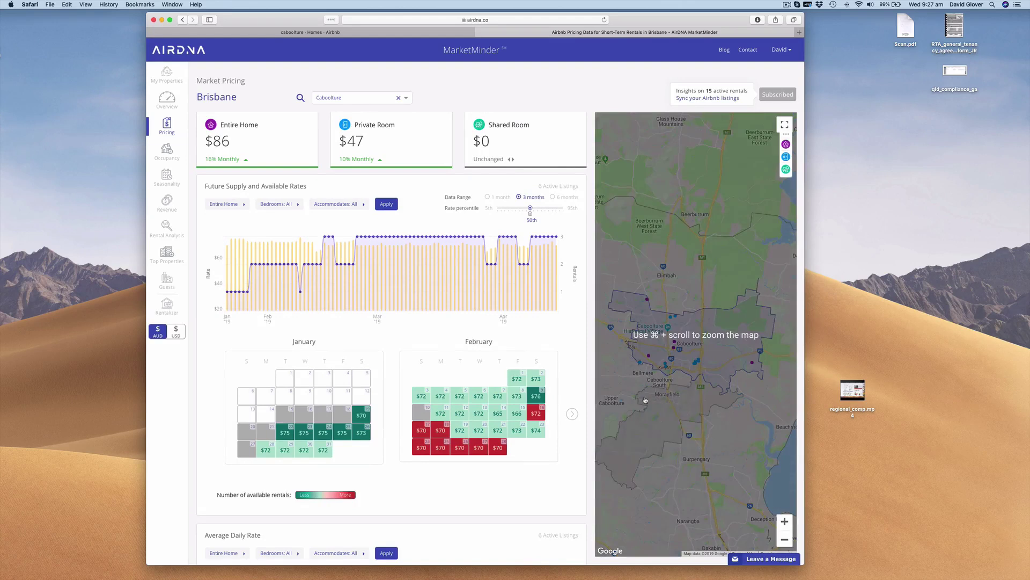
{"action": "scroll", "coordinate": [662, 385], "scroll_direction": "down", "scroll_amount": 1}
{"action": "scroll", "coordinate": [662, 385], "scroll_direction": "up", "scroll_amount": 1}
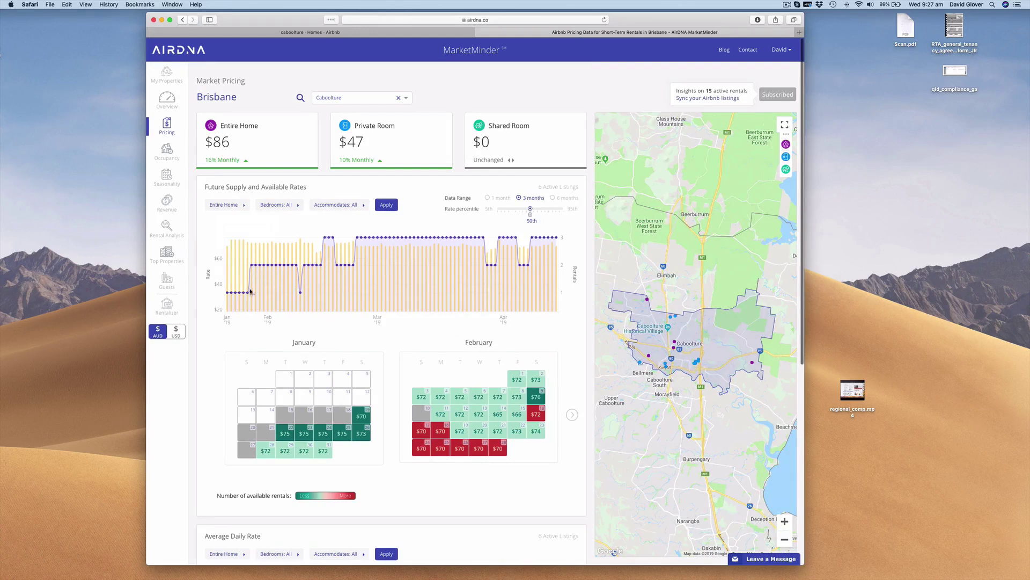
{"action": "left_click", "coordinate": [283, 206]}
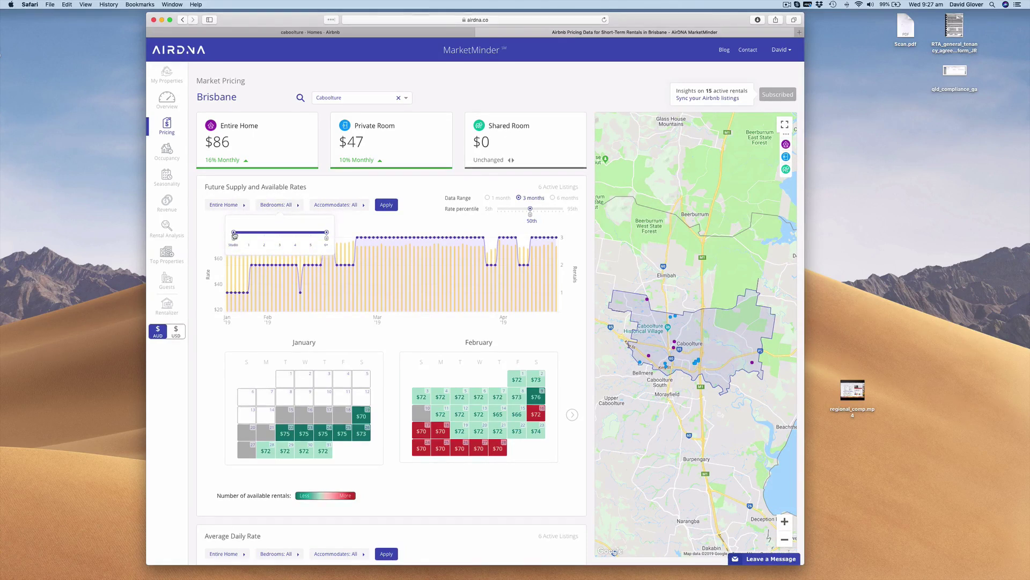
{"action": "left_click_drag", "start_coordinate": [234, 235], "coordinate": [279, 236]}
{"action": "left_click", "coordinate": [388, 206]}
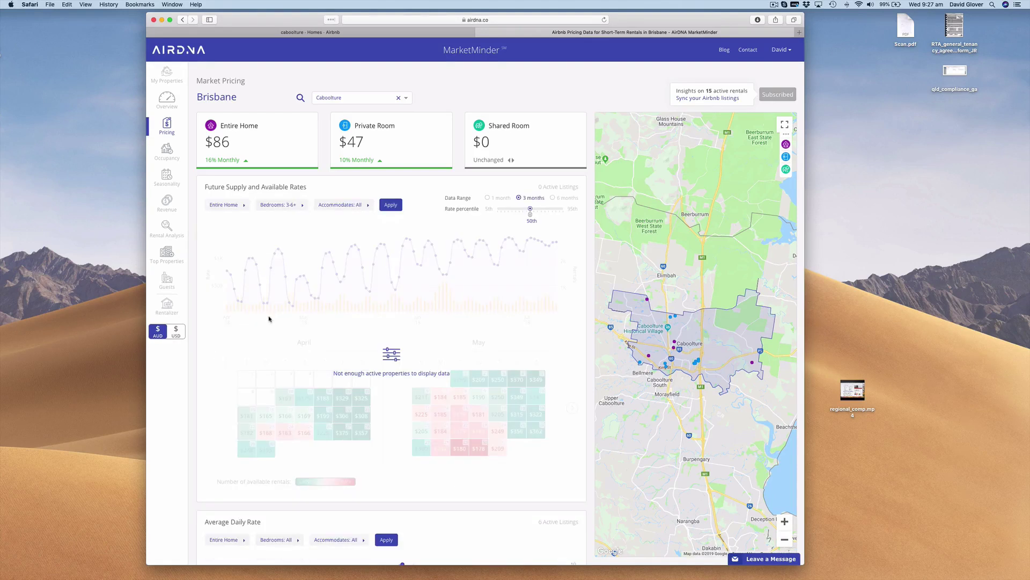
Widen the Future Supply and Available Rates bedroom filter to 2 to 6+ and inspect a daily rate in the chart
{"action": "left_click", "coordinate": [278, 205]}
{"action": "left_click", "coordinate": [268, 234]}
{"action": "left_click", "coordinate": [390, 205]}
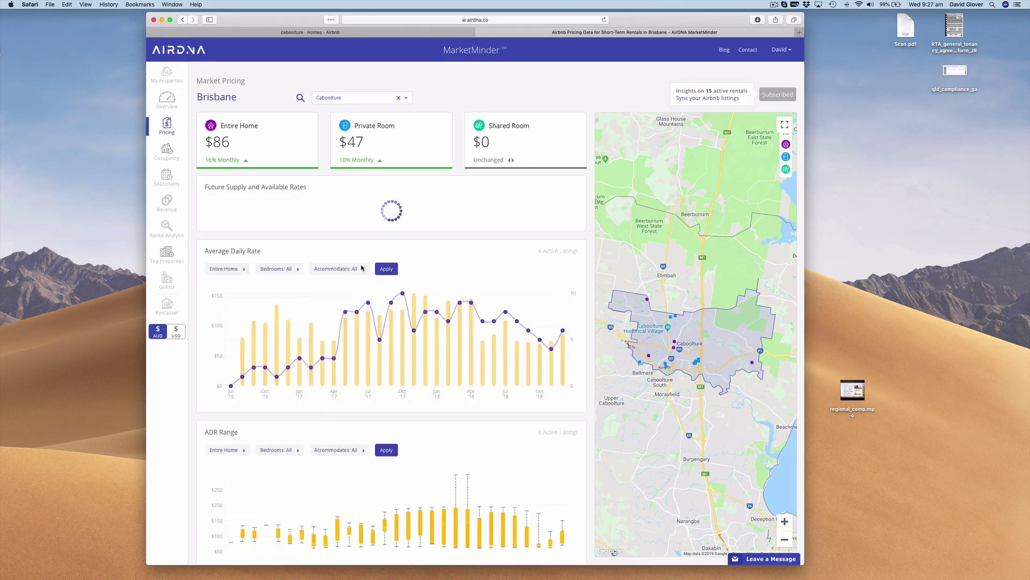
{"action": "mouse_move", "coordinate": [465, 240]}
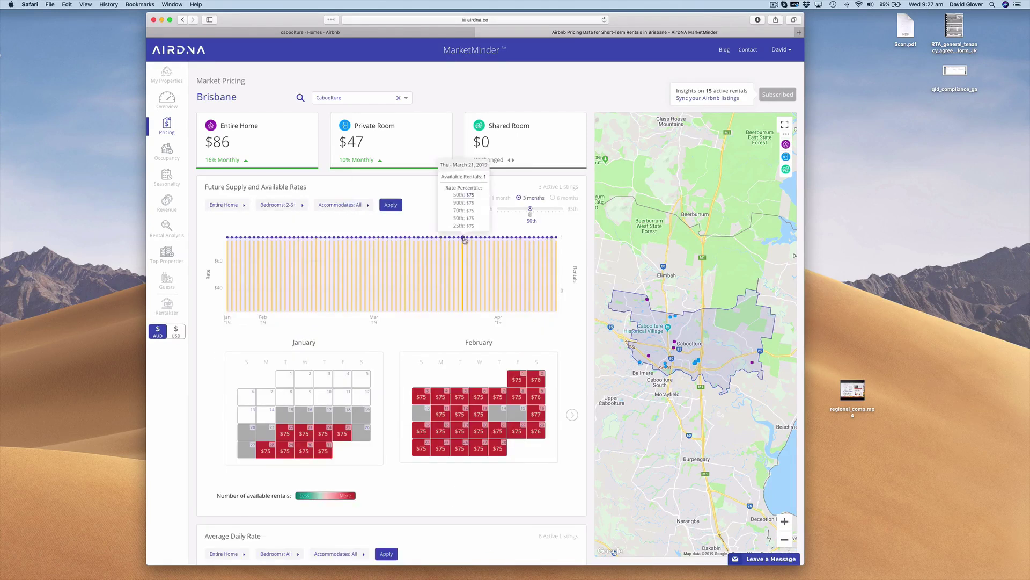
Open Caboolture's market overview and examine the rental size breakdown for one-bedroom and two-bedroom homes
{"action": "left_click", "coordinate": [166, 99]}
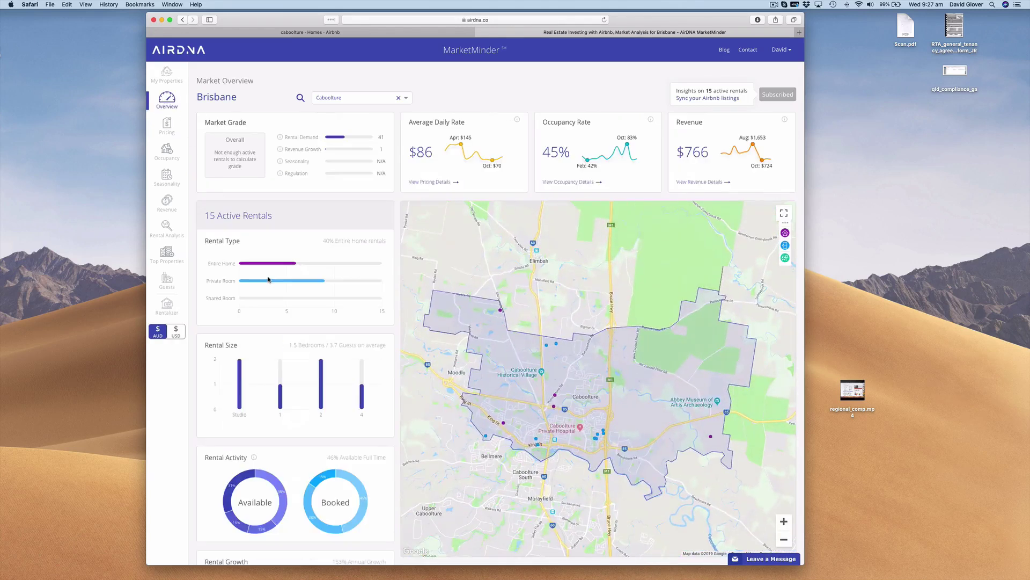
{"action": "mouse_move", "coordinate": [321, 389]}
{"action": "mouse_move", "coordinate": [280, 397]}
Return to Caboolture's market pricing and inspect the available rates for individual dates in the future supply chart and February calendar
{"action": "left_click", "coordinate": [167, 127]}
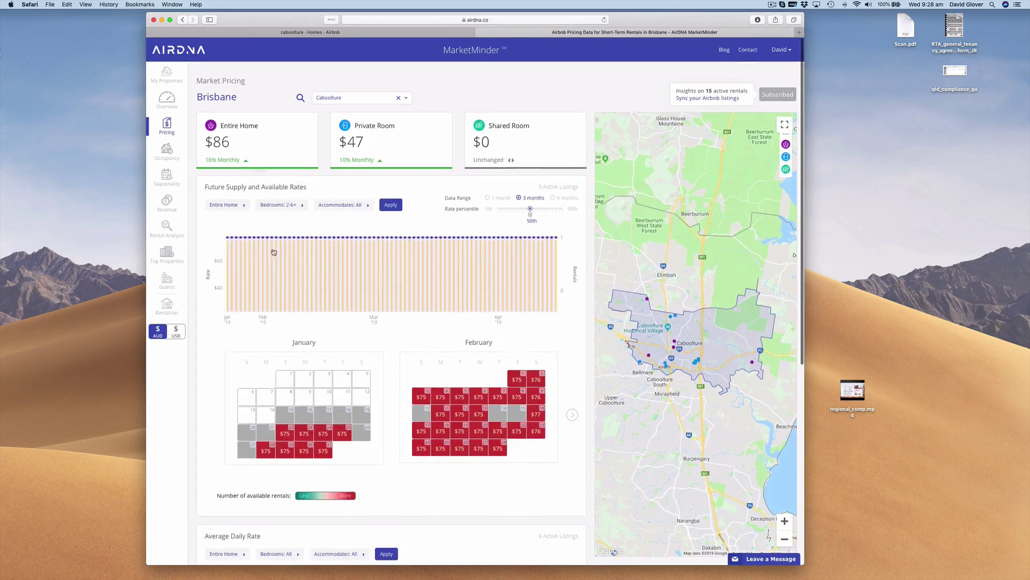
{"action": "mouse_move", "coordinate": [486, 239]}
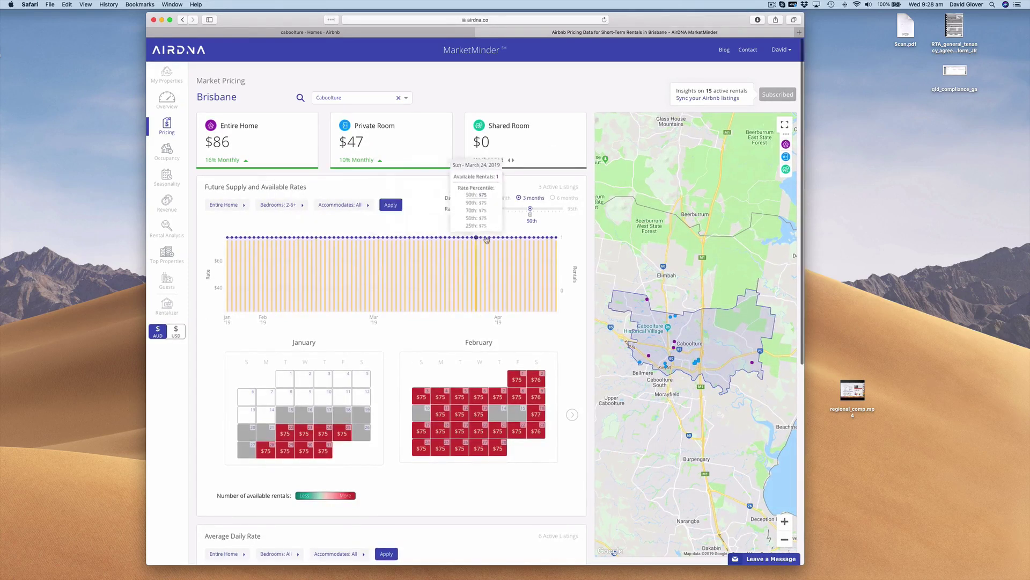
{"action": "mouse_move", "coordinate": [256, 270]}
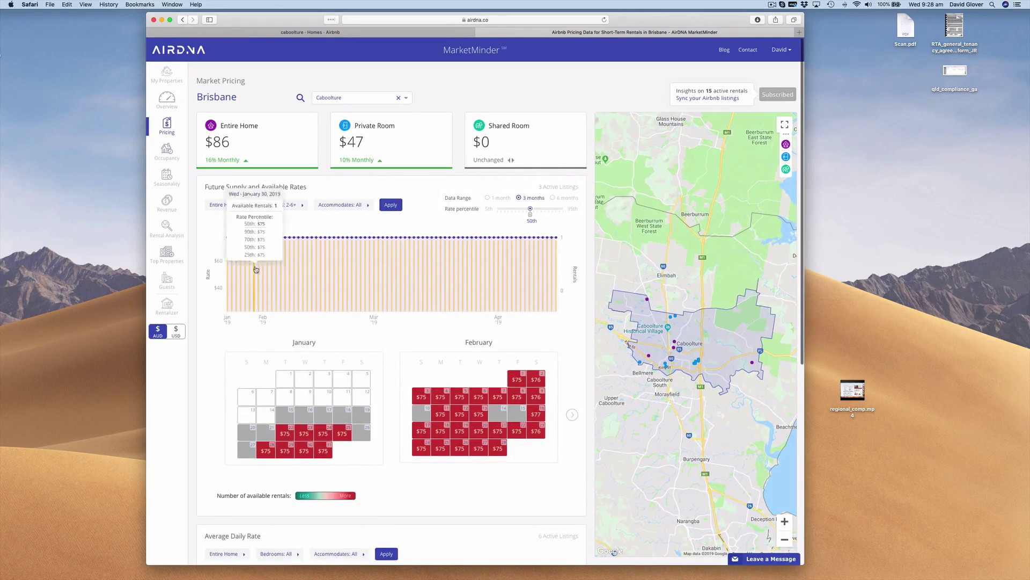
{"action": "mouse_move", "coordinate": [490, 408]}
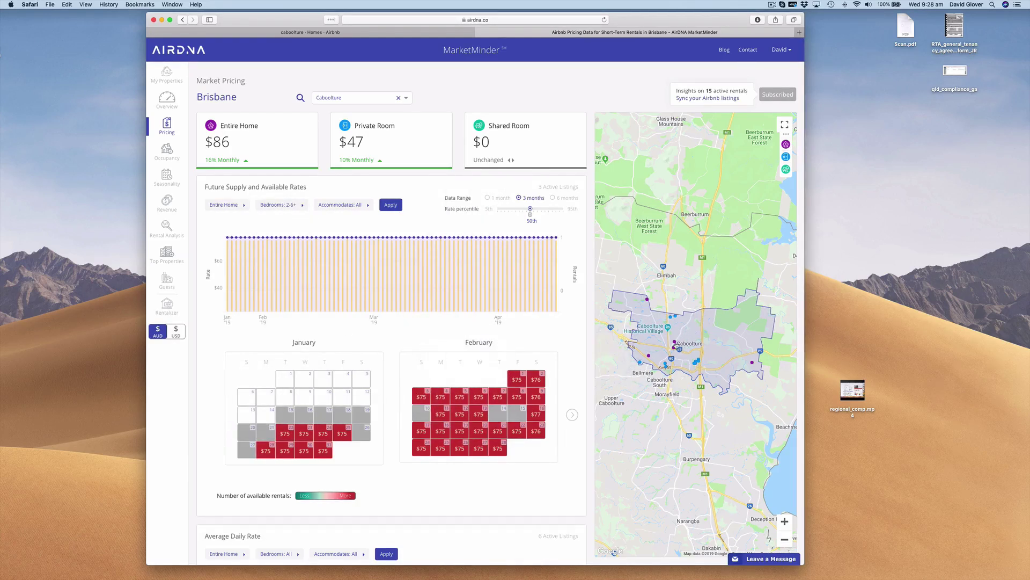
{"action": "left_click", "coordinate": [677, 346]}
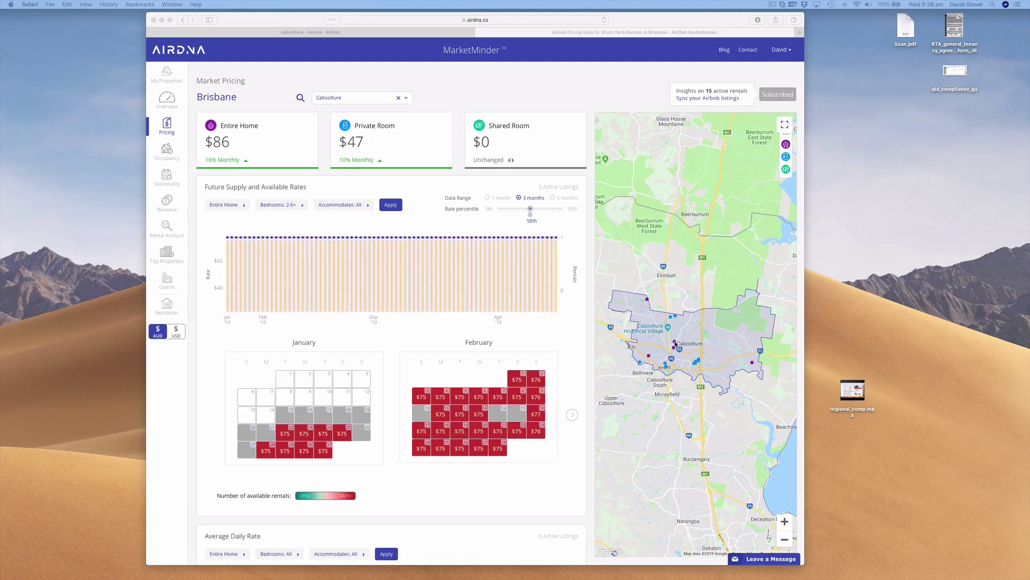
{"action": "left_click", "coordinate": [675, 344]}
{"action": "scroll", "coordinate": [675, 343], "scroll_direction": "up", "scroll_amount": 2}
{"action": "scroll", "coordinate": [315, 300], "scroll_direction": "down", "scroll_amount": 1}
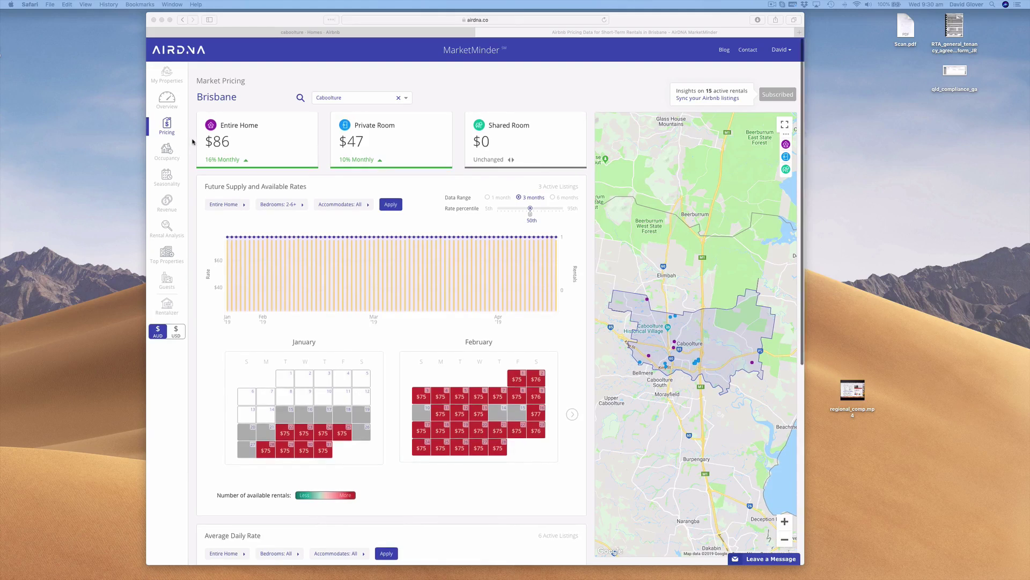
{"action": "scroll", "coordinate": [170, 143], "scroll_direction": "up", "scroll_amount": 1}
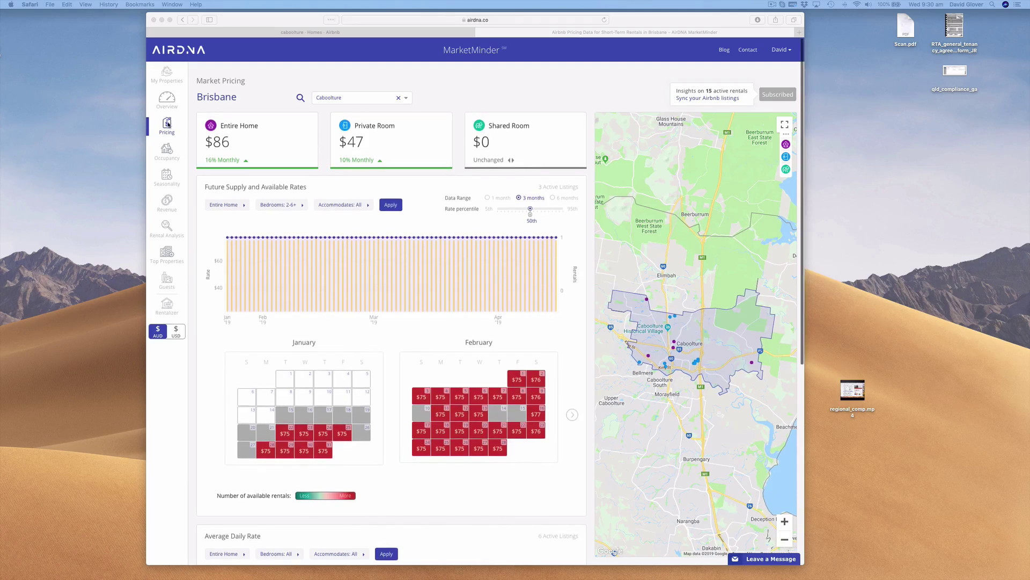
Open Caboolture's top properties and filter the entire homes to 2 to 6+ bedrooms
{"action": "left_click", "coordinate": [165, 155]}
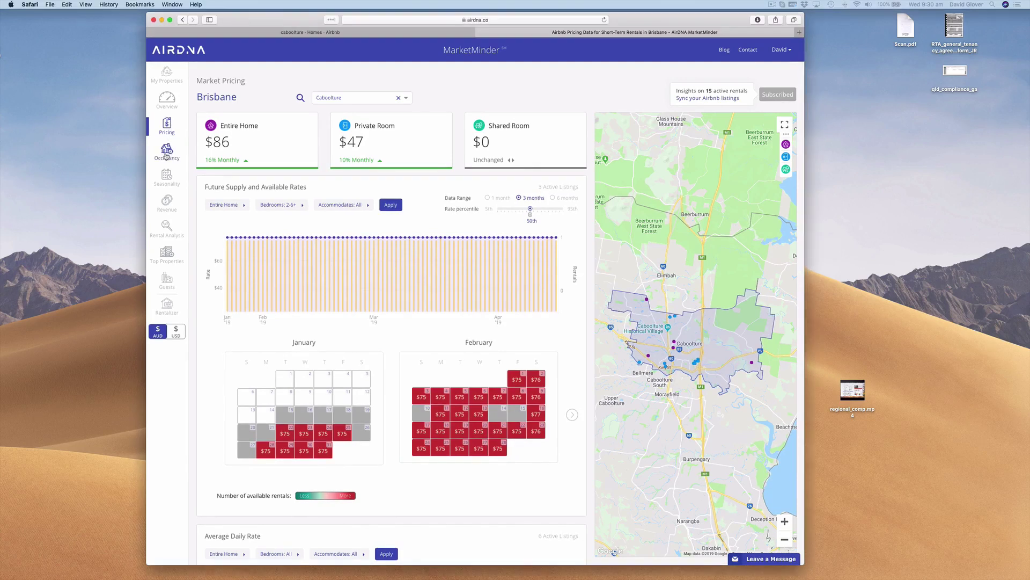
{"action": "left_click", "coordinate": [166, 253]}
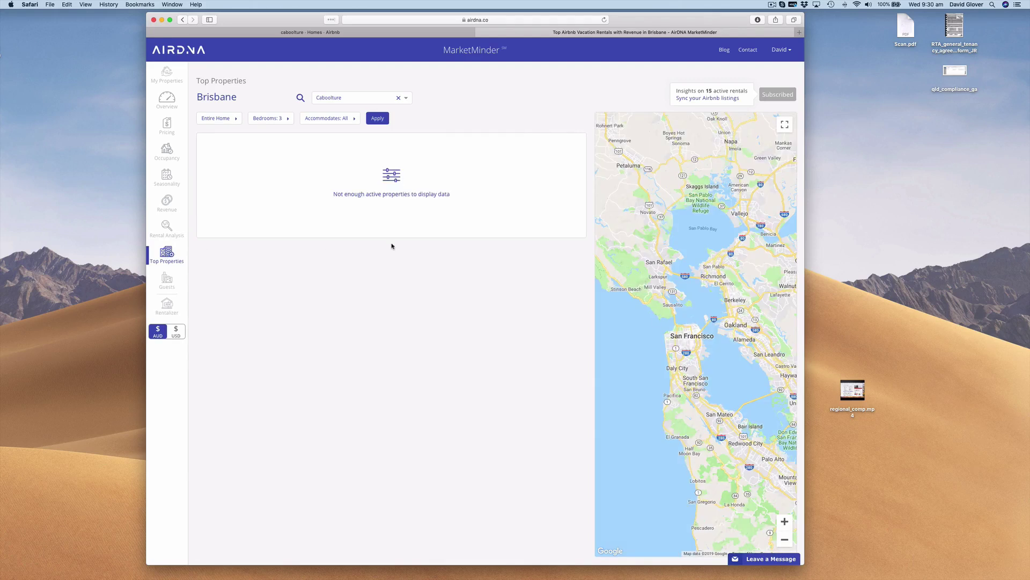
{"action": "left_click", "coordinate": [268, 119]}
{"action": "left_click", "coordinate": [255, 148]}
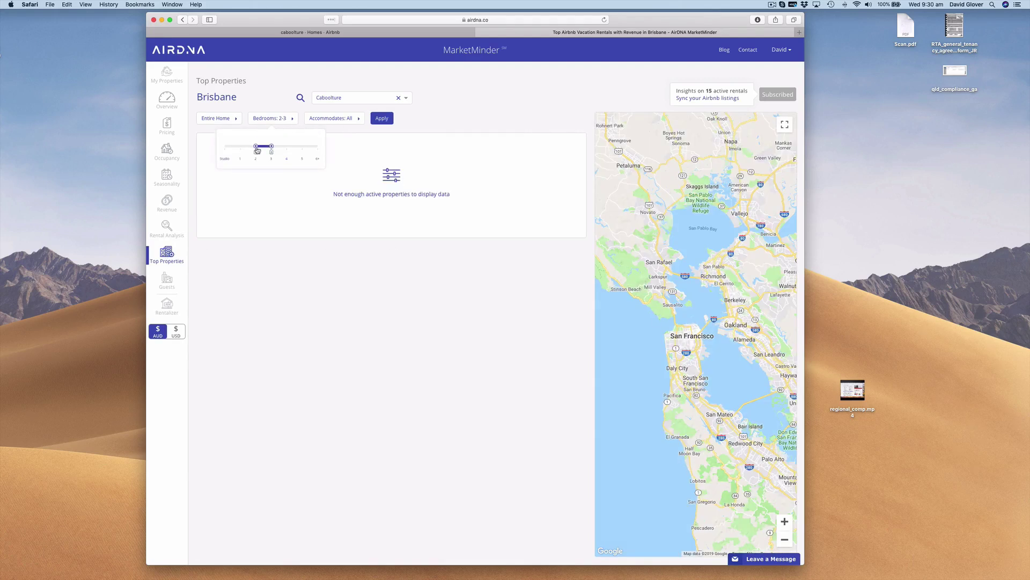
{"action": "left_click", "coordinate": [319, 150]}
Extend the top properties bedroom filter to all sizes and review the listed entire homes' annual revenue and average daily rates
{"action": "left_click", "coordinate": [293, 118]}
{"action": "left_click", "coordinate": [231, 150]}
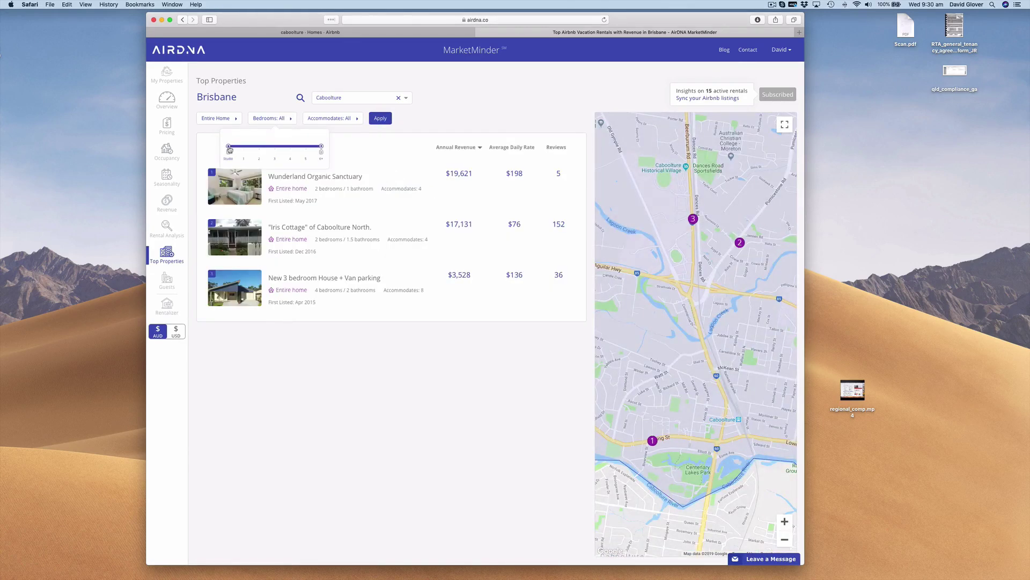
{"action": "left_click", "coordinate": [380, 119]}
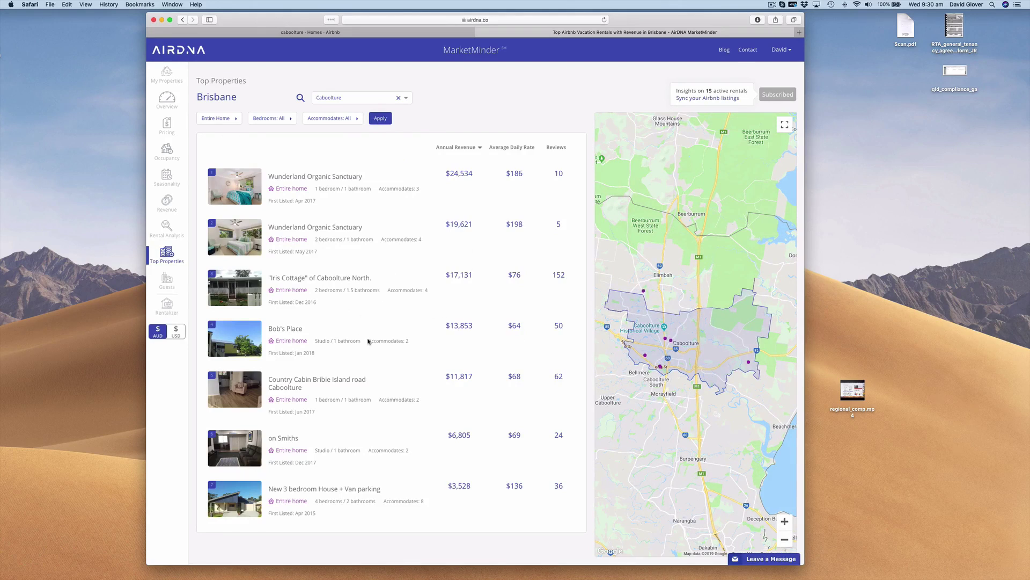
{"action": "scroll", "coordinate": [341, 355], "scroll_direction": "down", "scroll_amount": 1}
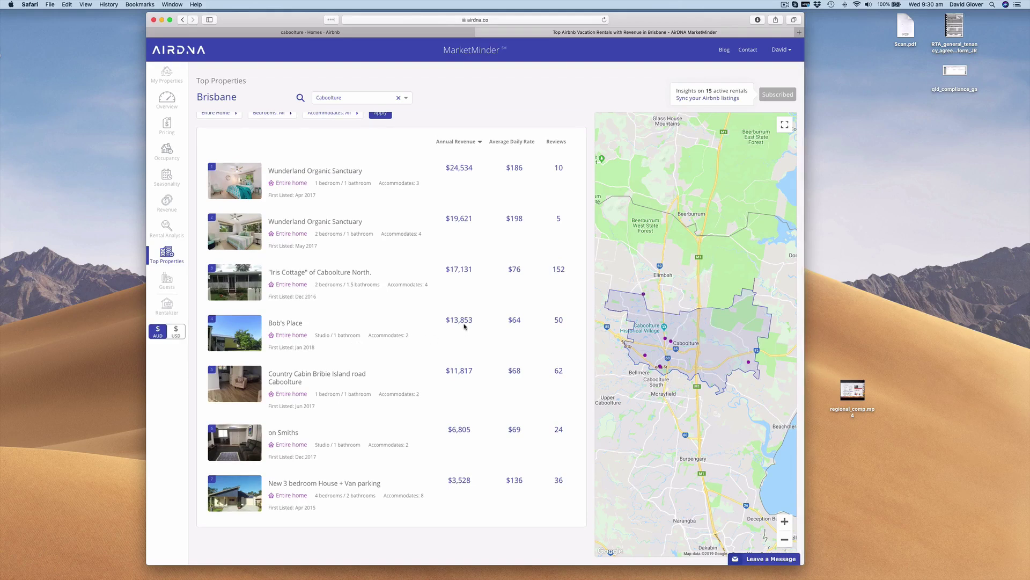
{"action": "scroll", "coordinate": [441, 329], "scroll_direction": "up", "scroll_amount": 1}
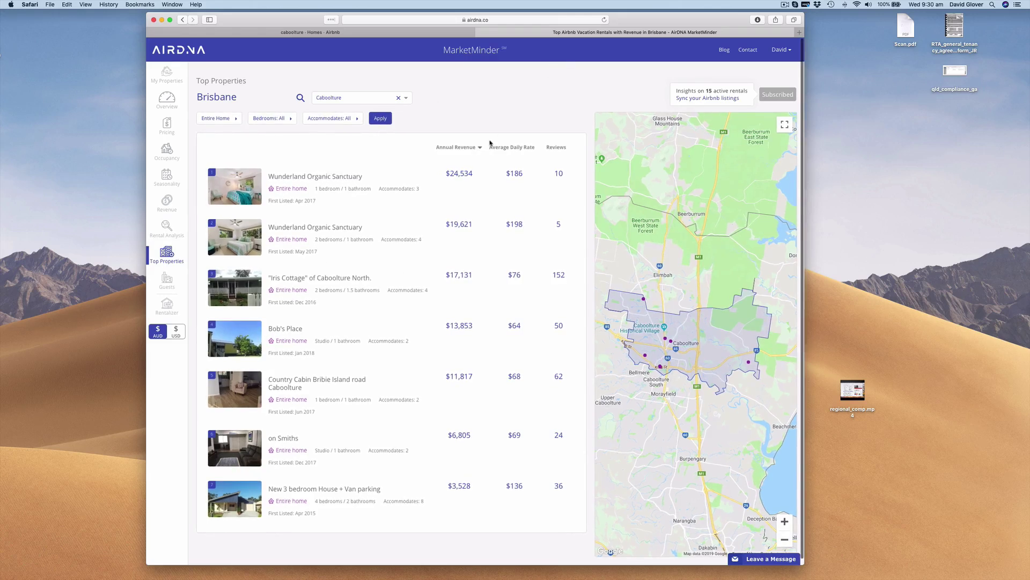
Return to Caboolture's market overview and check the rental size bars for two-bedroom and four-bedroom homes
{"action": "left_click", "coordinate": [166, 103]}
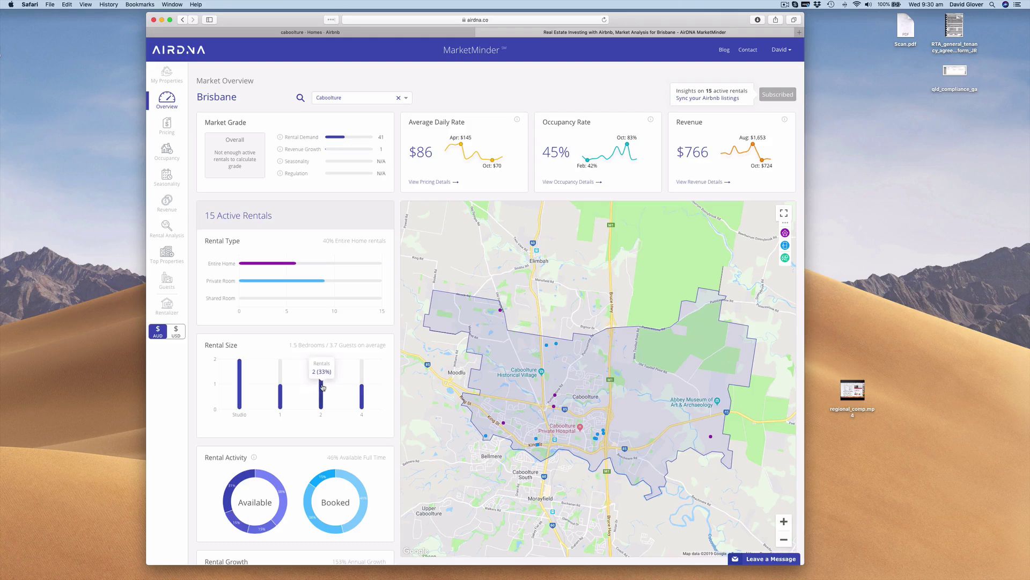
{"action": "mouse_move", "coordinate": [362, 395]}
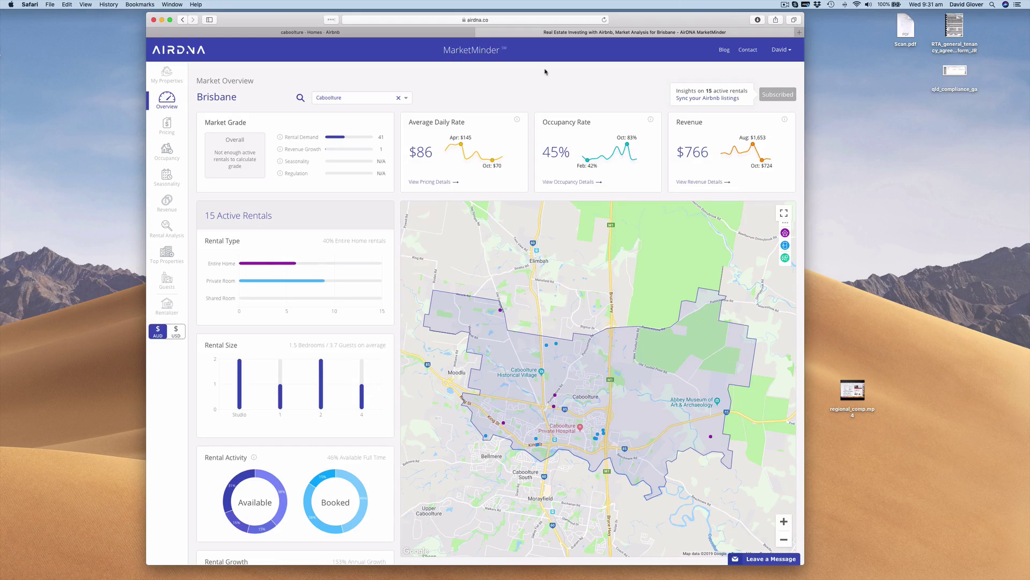
{"action": "left_click", "coordinate": [784, 4]}
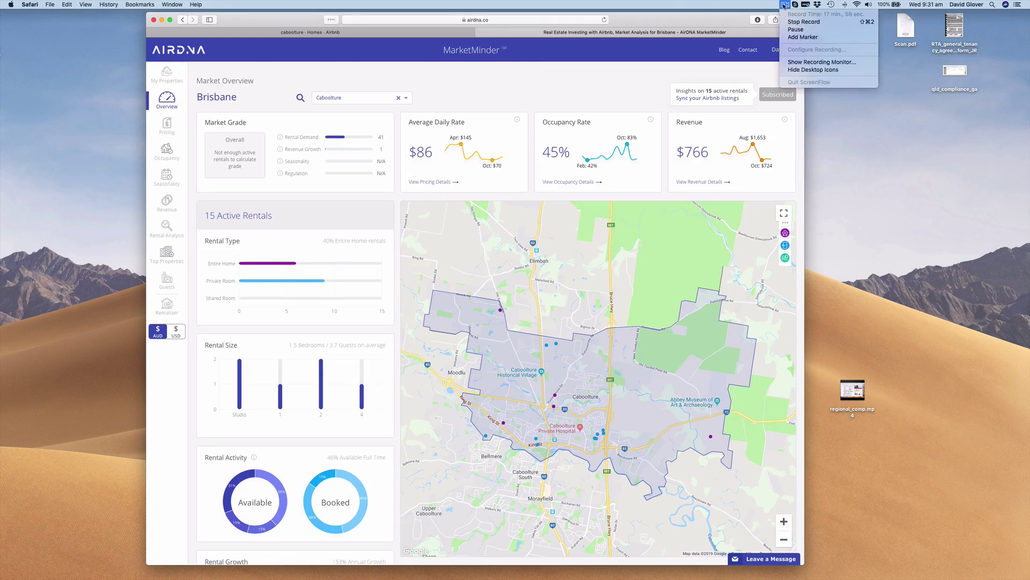